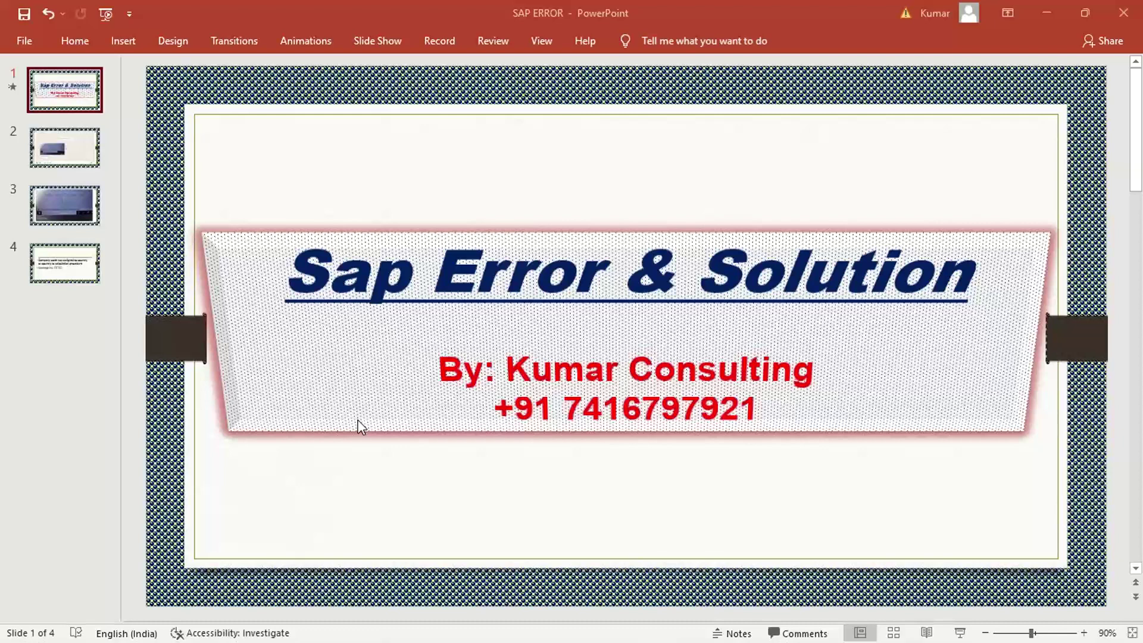
Review slides 2 to 4 covering the company code, country and calculation procedure error
{"action": "left_click", "coordinate": [69, 154]}
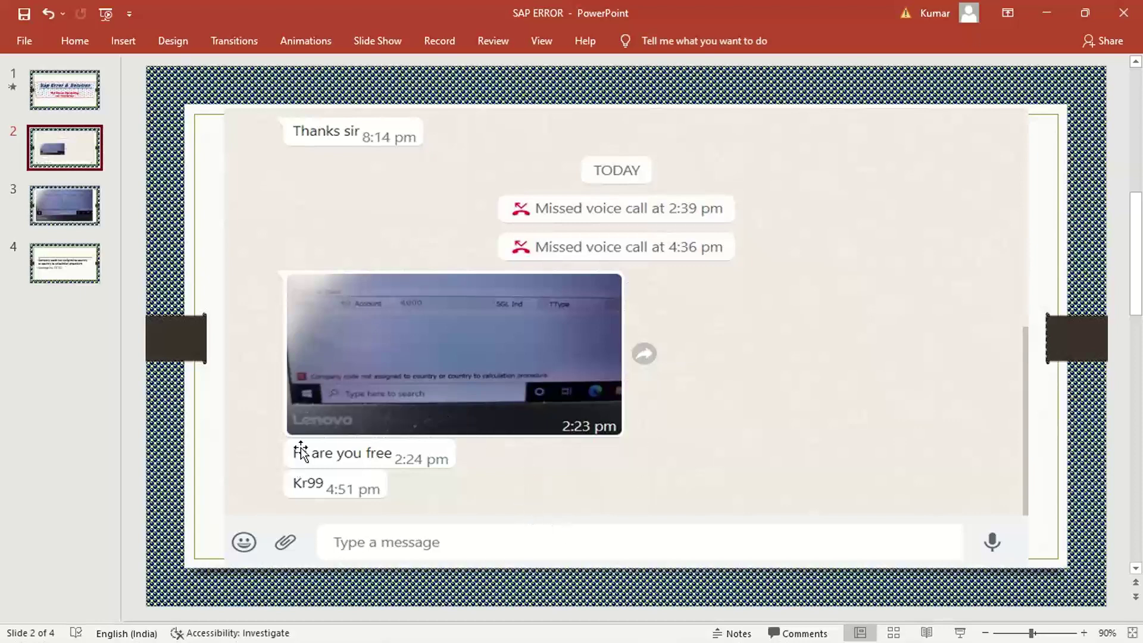
{"action": "left_click", "coordinate": [67, 204]}
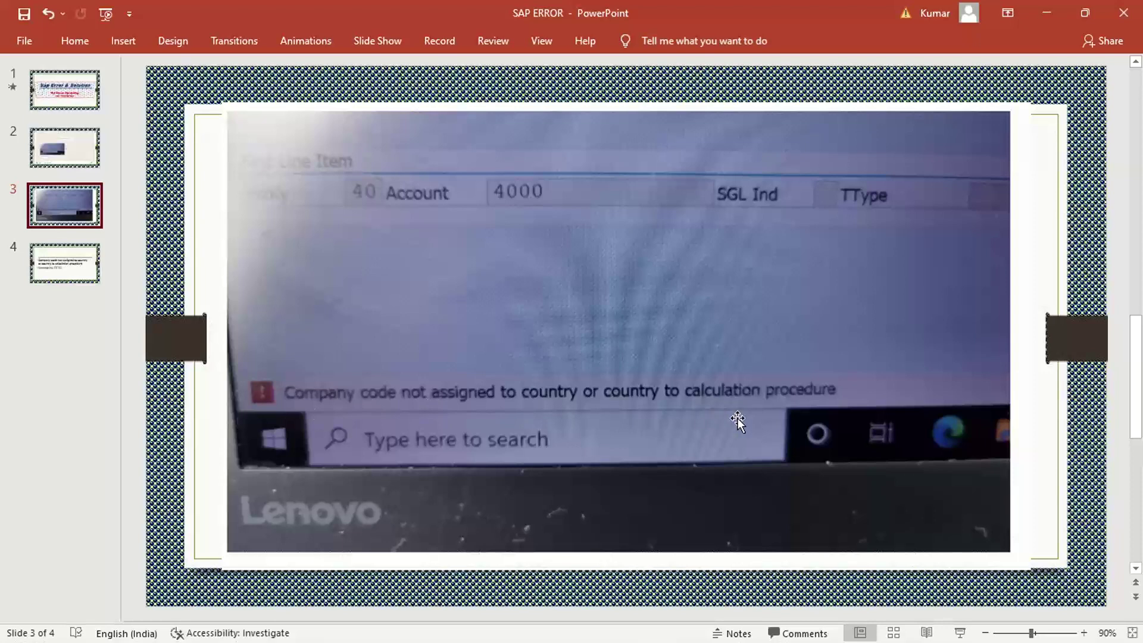
{"action": "left_click", "coordinate": [54, 262]}
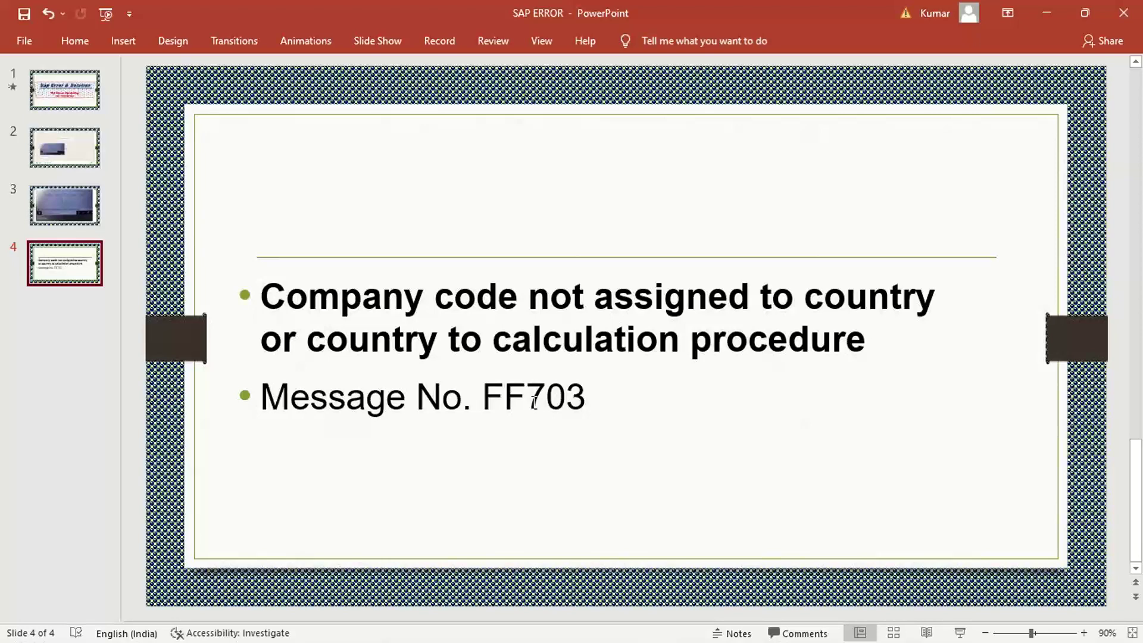
Switch to SAP Logon and open the SAP_1 connection
{"action": "mouse_move", "coordinate": [658, 640]}
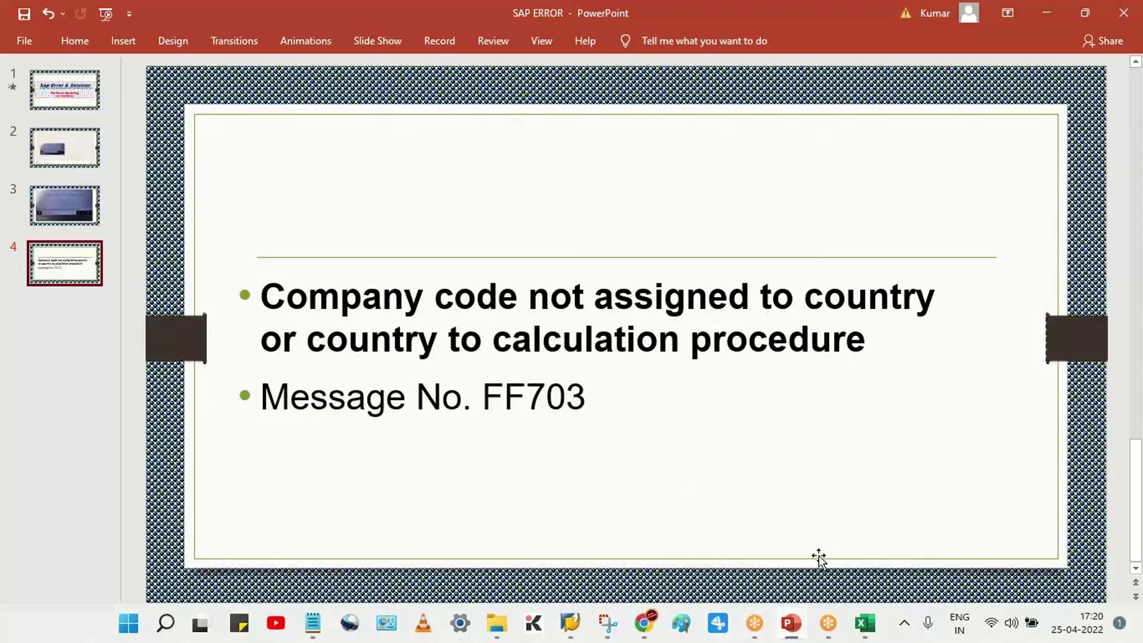
{"action": "mouse_move", "coordinate": [572, 634]}
{"action": "left_click", "coordinate": [585, 548]}
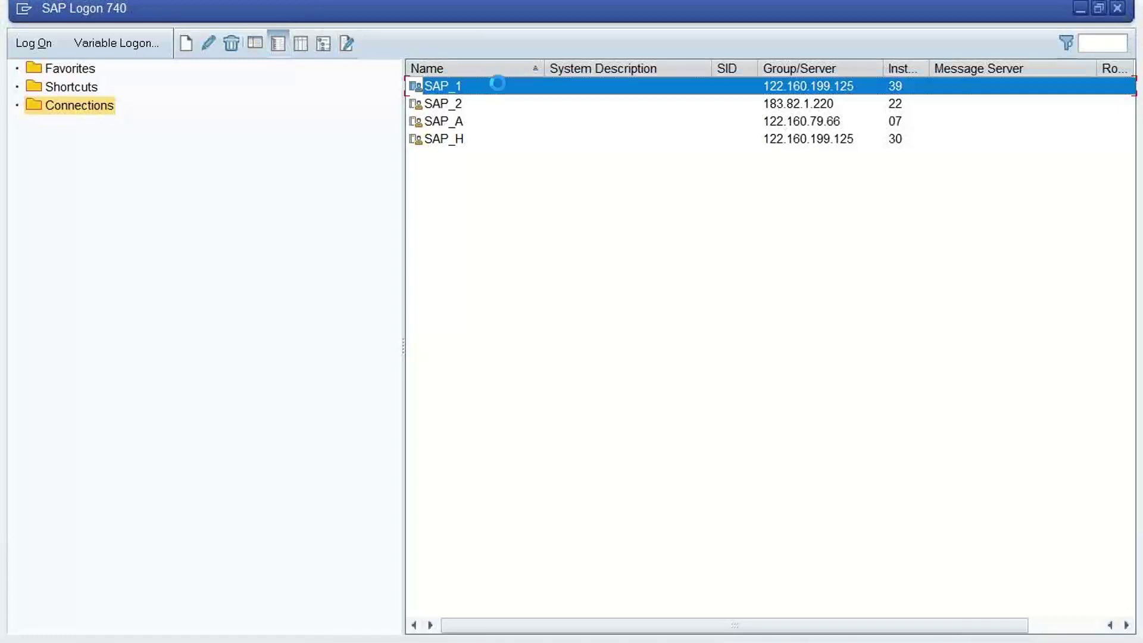
{"action": "double_click", "coordinate": [499, 83]}
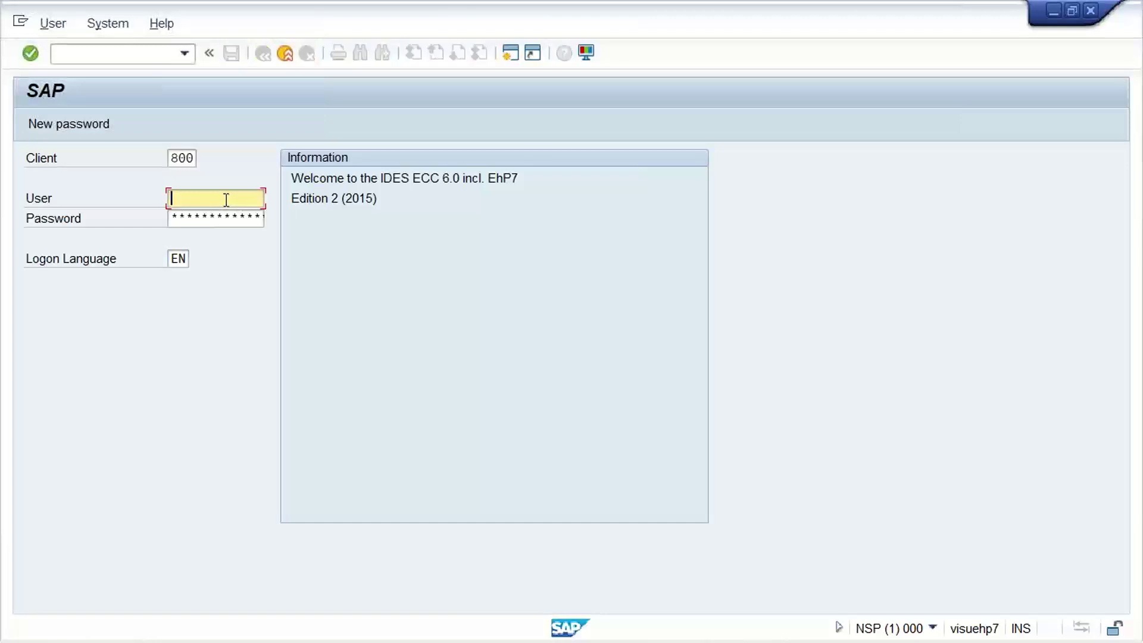
Log on to client 800 with the user name and the account password
{"action": "key", "text": "Down"}
{"action": "key", "text": "Down"}
{"action": "key", "text": "Return"}
{"action": "key", "text": "Tab"}
{"action": "type", "text": "********"}
{"action": "key", "text": "Return"}
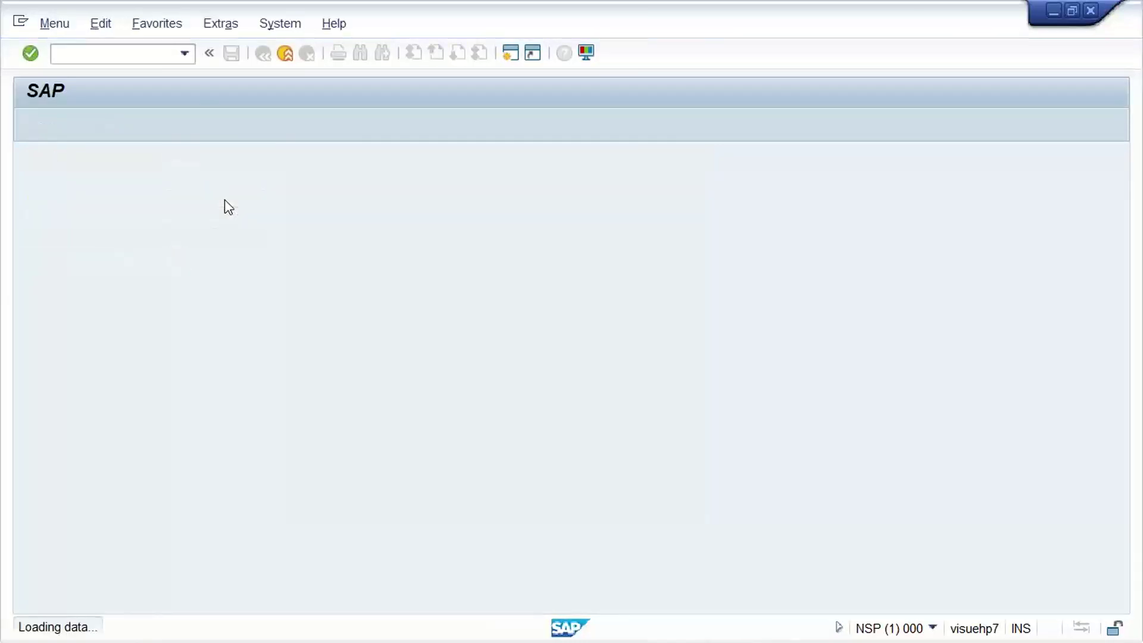
Start transaction F-02 and set the document date to 25.04.2022
{"action": "type", "text": "f-02"}
{"action": "key", "text": "Return"}
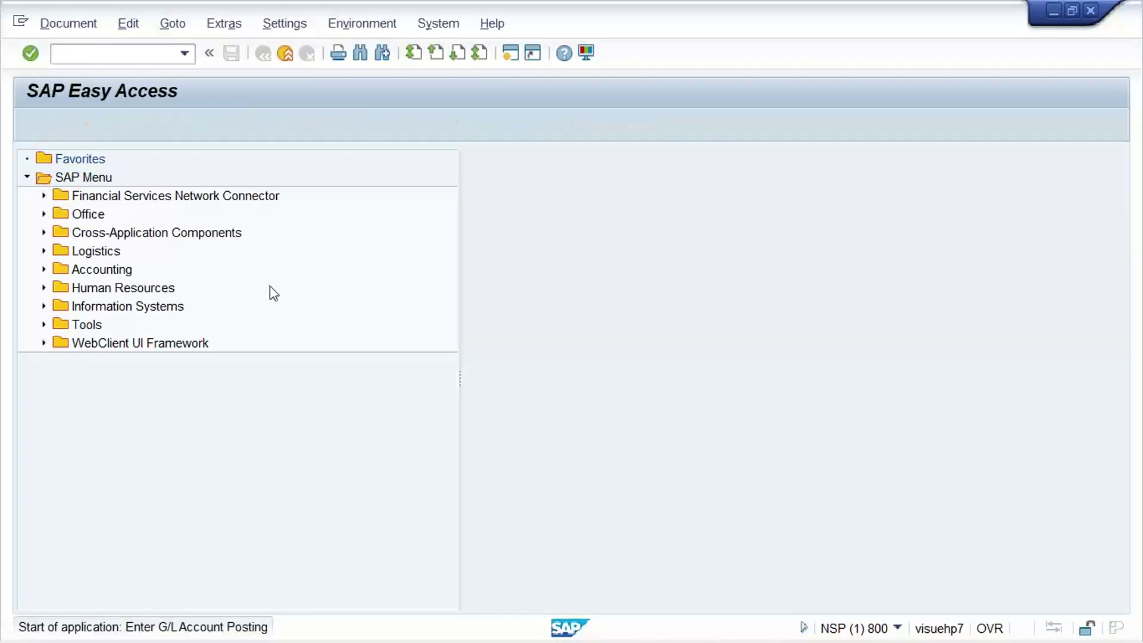
{"action": "key", "text": "Down"}
{"action": "key", "text": "Return"}
Set the company code to KR99 and the currency to PKR in the posting header
{"action": "left_click", "coordinate": [516, 158]}
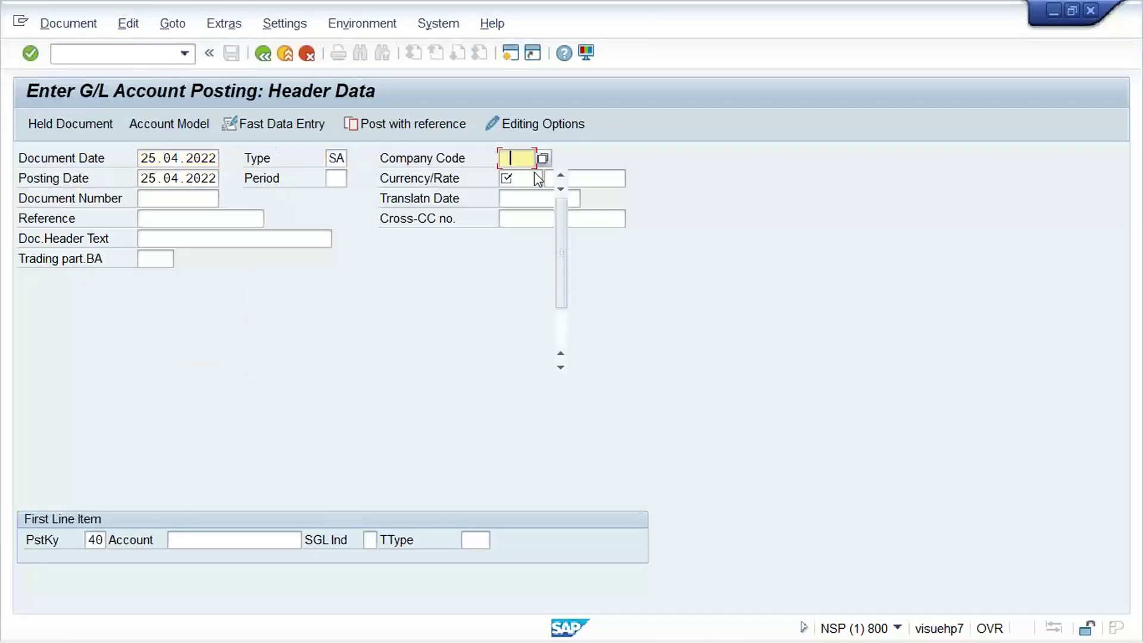
{"action": "left_click", "coordinate": [533, 169]}
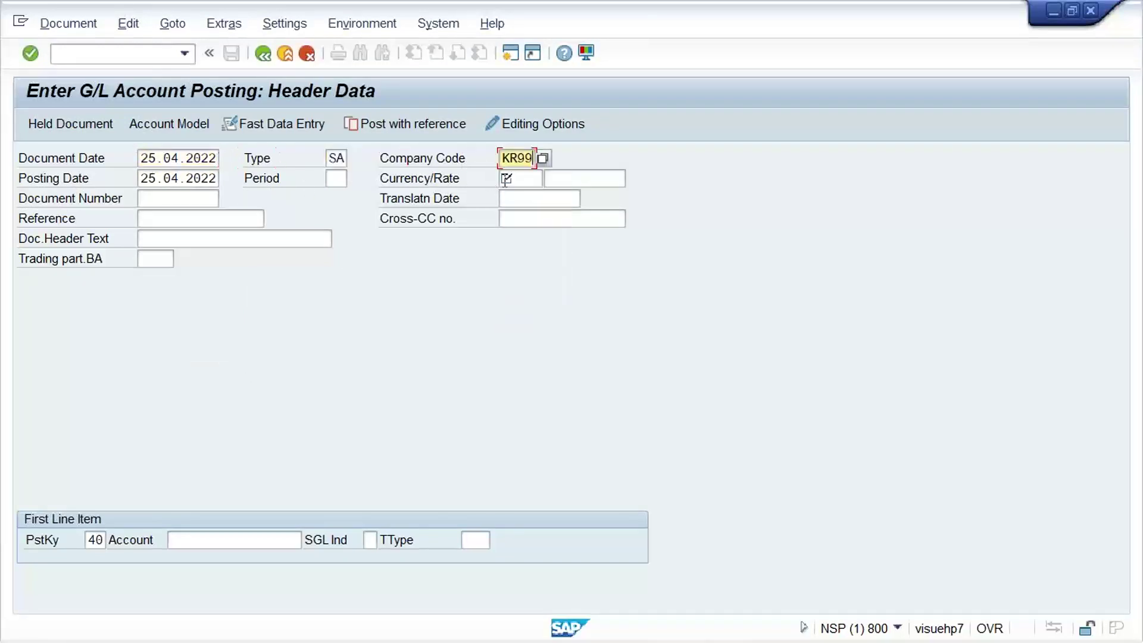
{"action": "left_click", "coordinate": [524, 178]}
{"action": "left_click", "coordinate": [523, 179]}
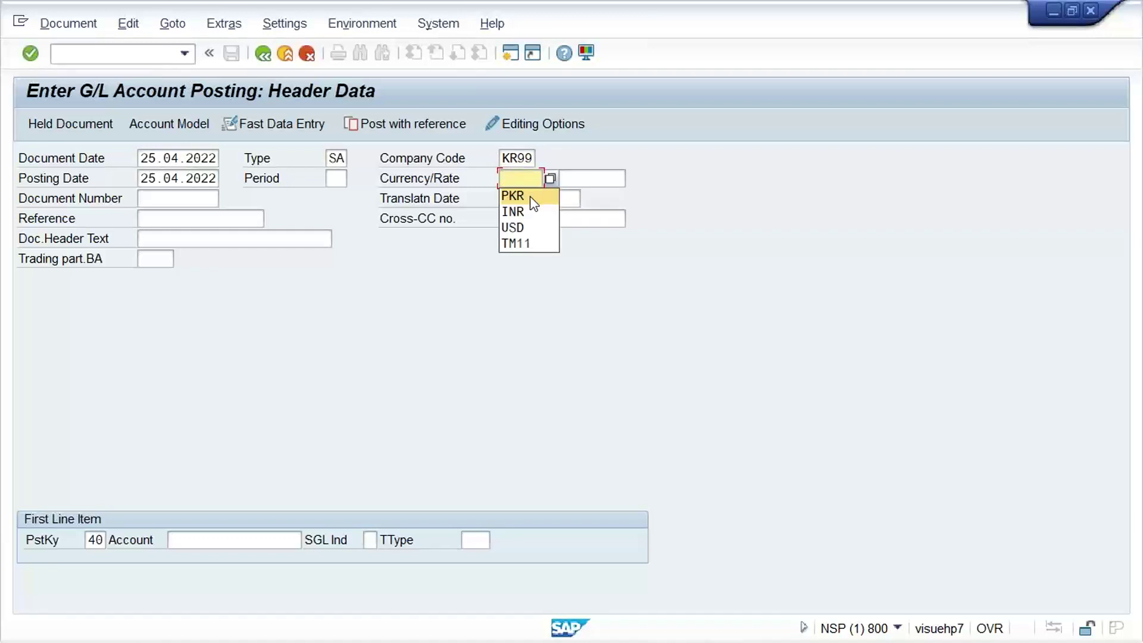
{"action": "left_click", "coordinate": [530, 198]}
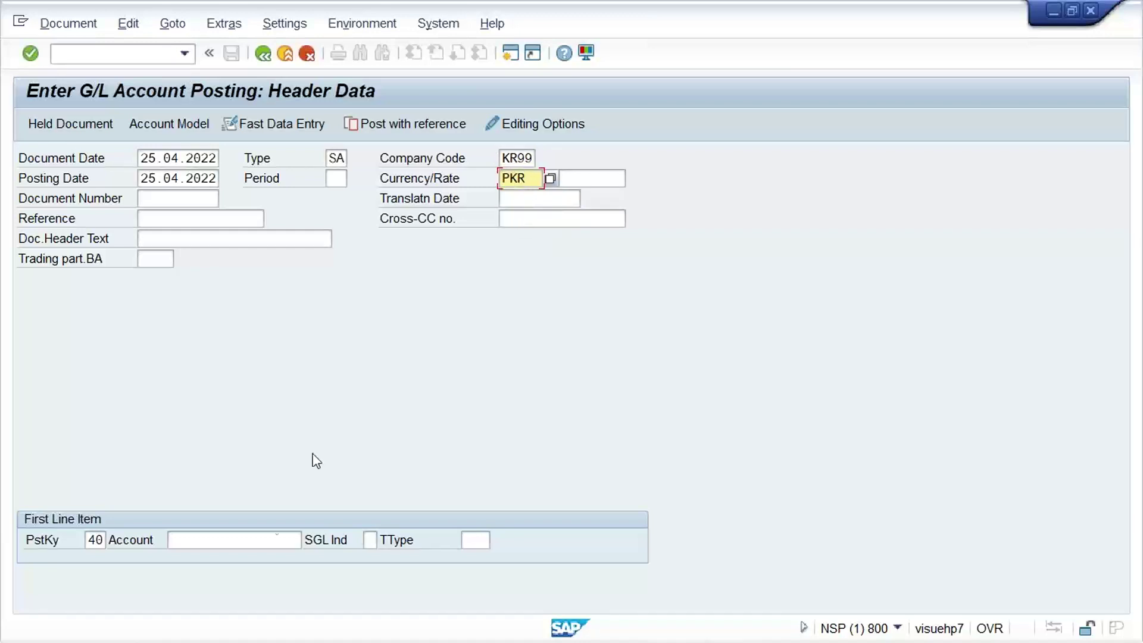
Set the first line item's account to 4000 and submit the posting header to check for the error
{"action": "left_click", "coordinate": [235, 540]}
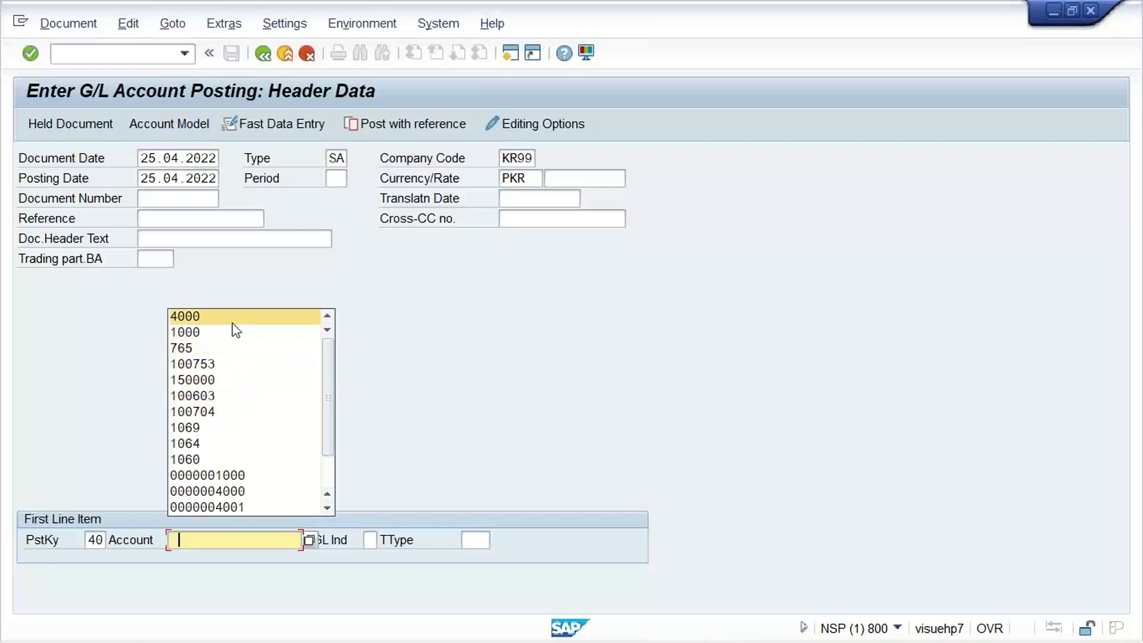
{"action": "left_click", "coordinate": [233, 323]}
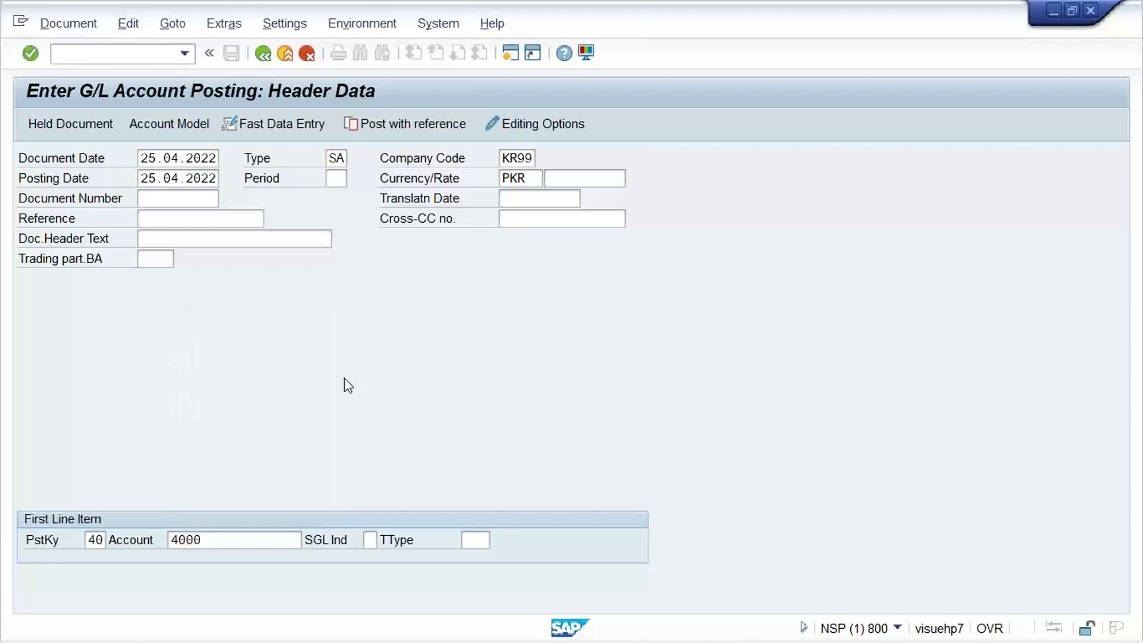
{"action": "key", "text": "Return"}
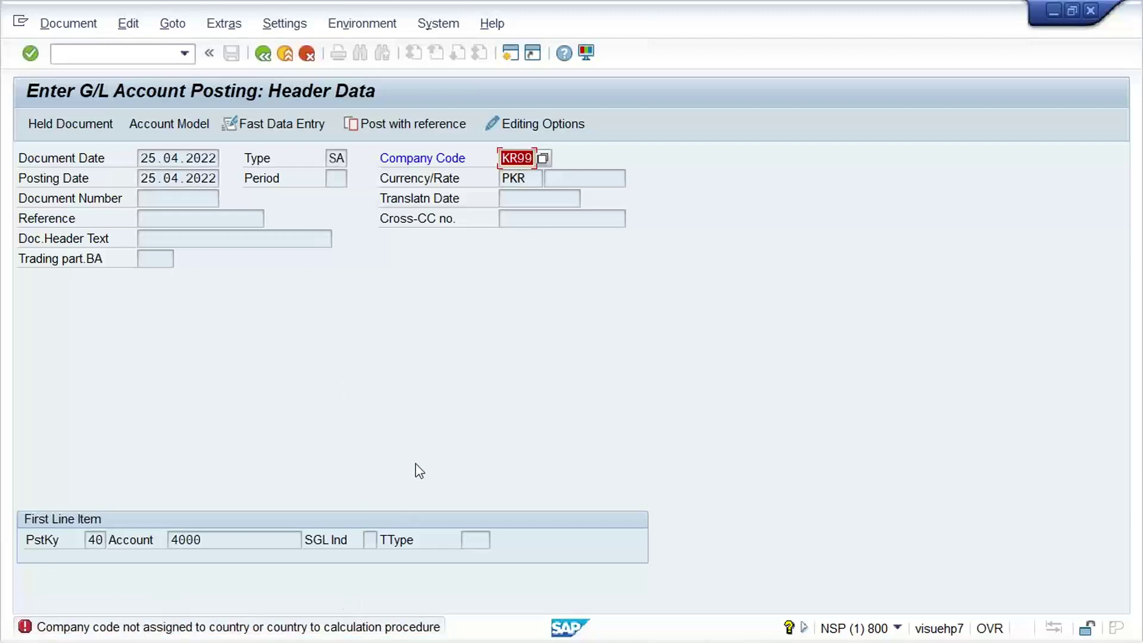
{"action": "key", "text": "Return"}
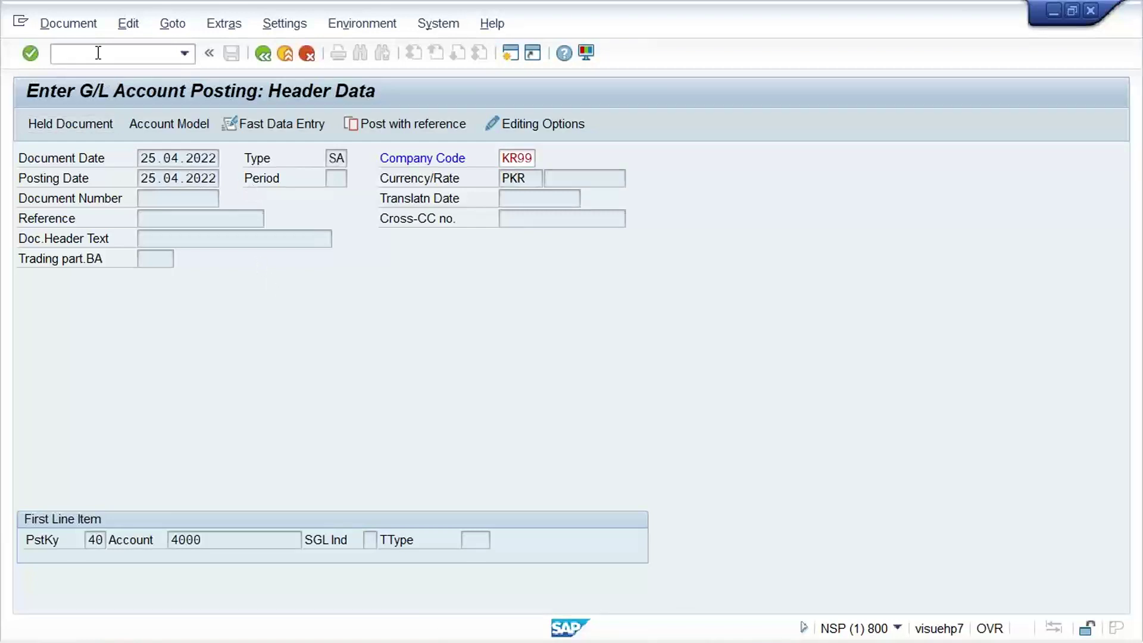
Open transaction OBBG in a new session and position the country list at PK
{"action": "key", "text": "F3"}
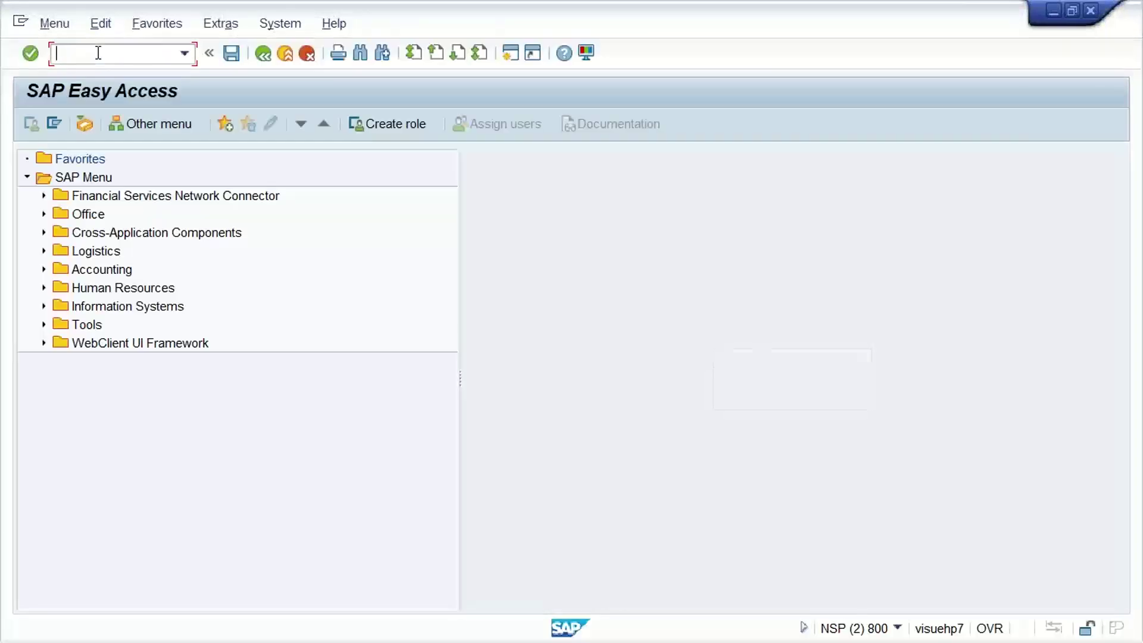
{"action": "type", "text": "obbg"}
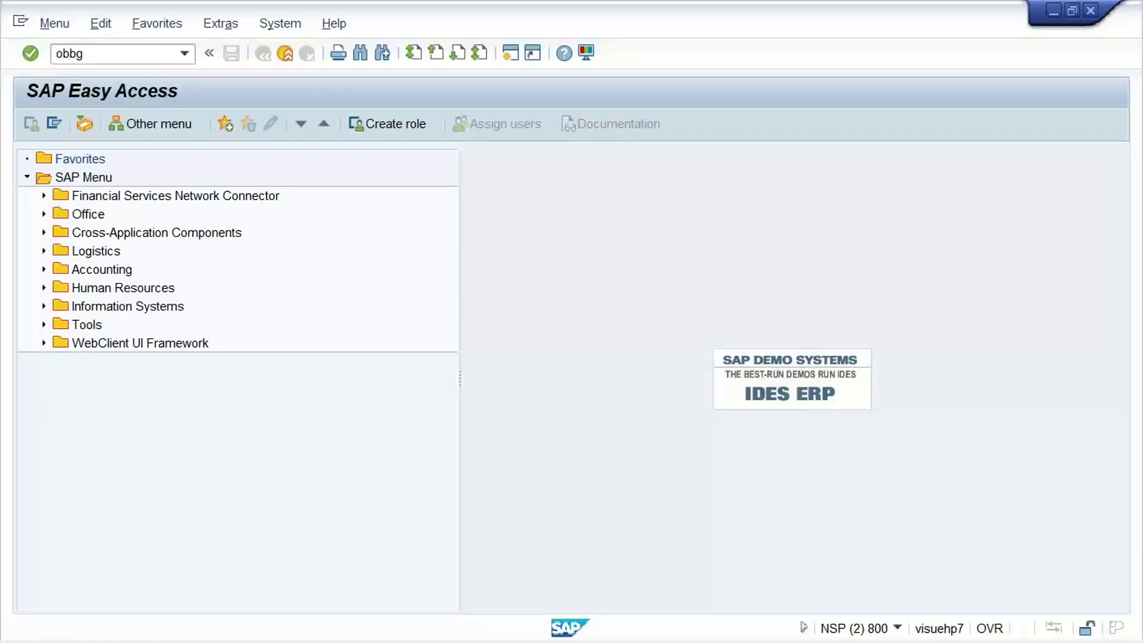
{"action": "key", "text": "Return"}
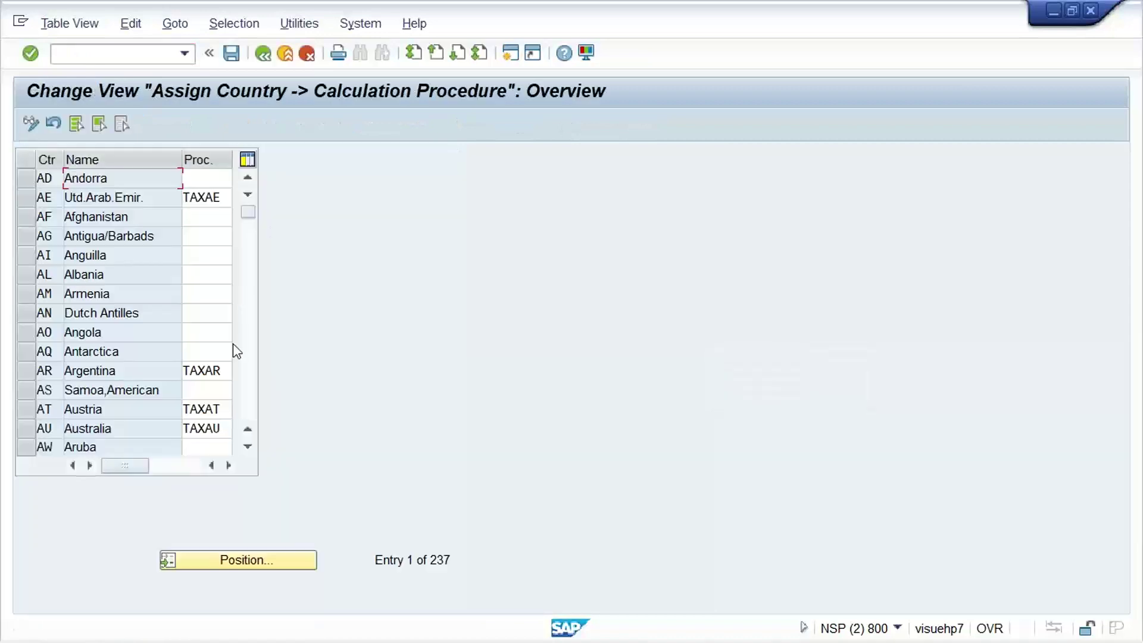
{"action": "left_click", "coordinate": [257, 565]}
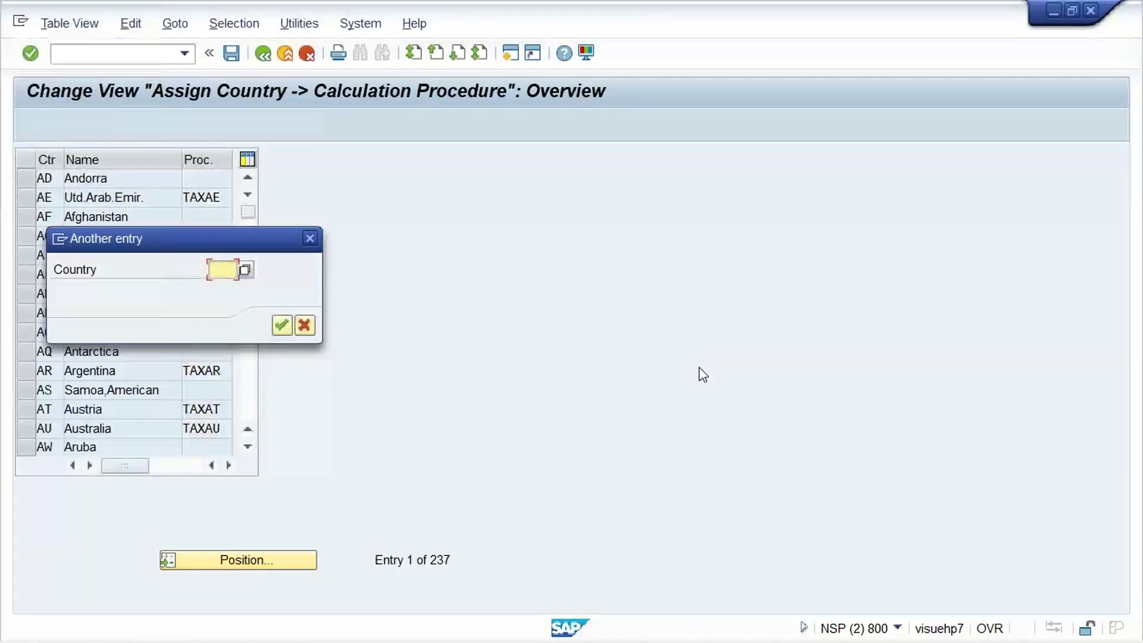
{"action": "type", "text": "P"}
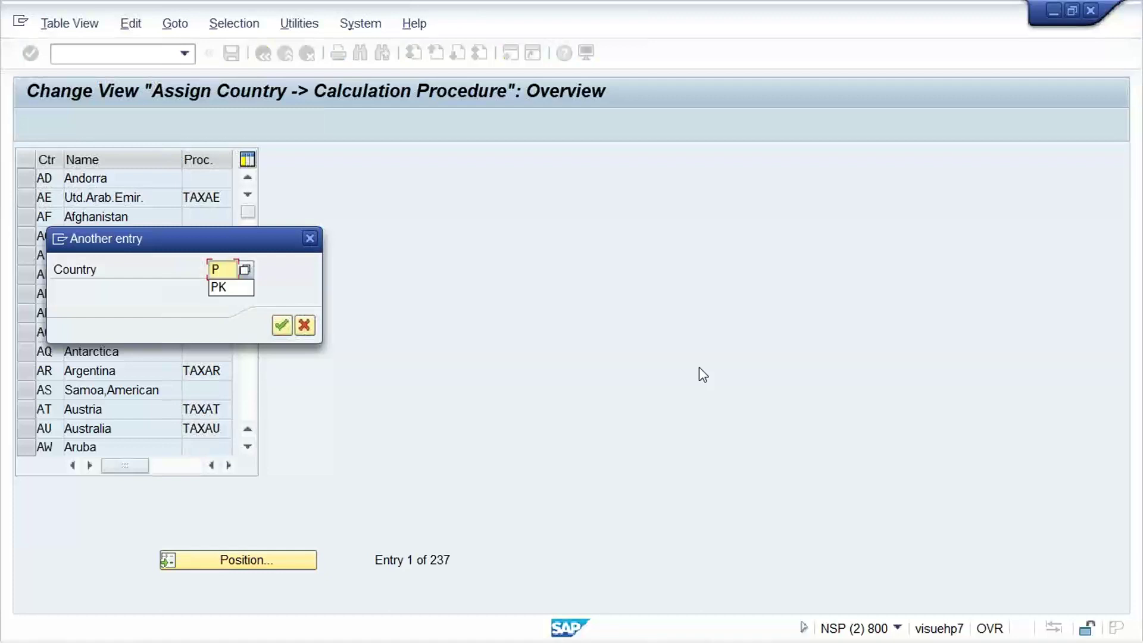
{"action": "type", "text": "K"}
{"action": "key", "text": "Return"}
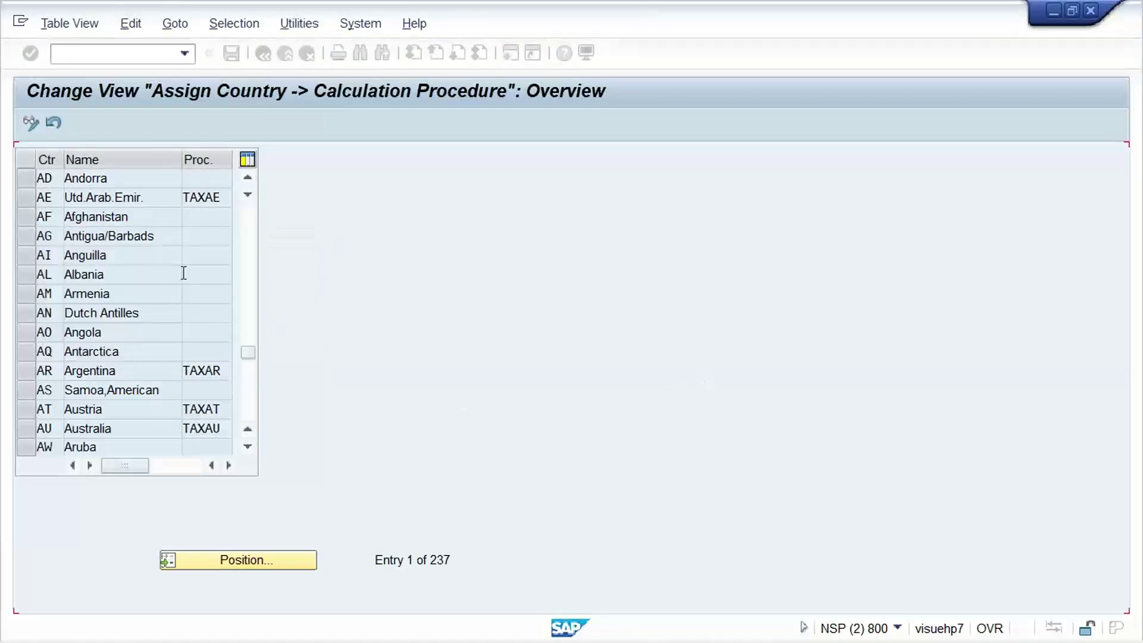
Assign calculation procedure TAXSA to Pakistan and save it with the customizing request
{"action": "left_click", "coordinate": [196, 182]}
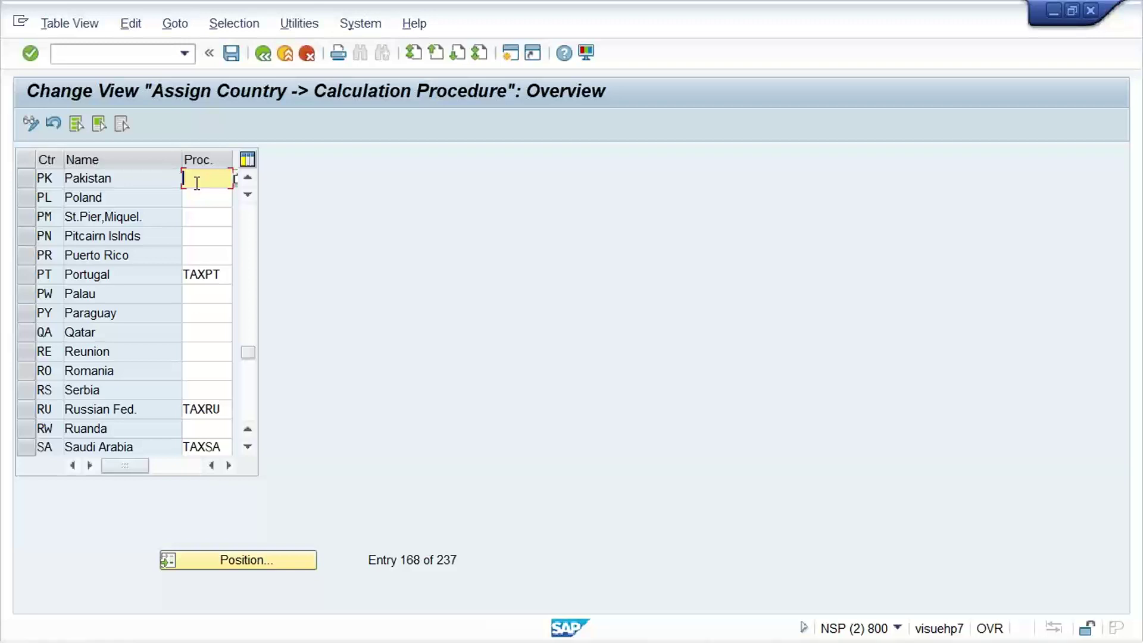
{"action": "type", "text": "T"}
{"action": "key", "text": "Down"}
{"action": "key", "text": "Return"}
{"action": "key", "text": "Return"}
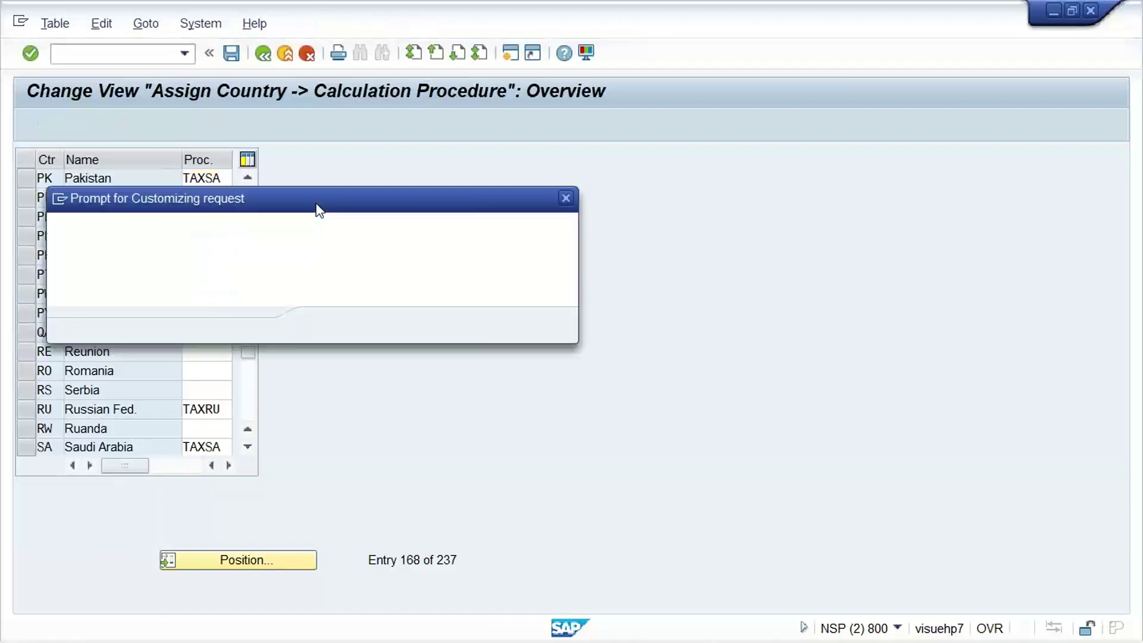
{"action": "key", "text": "Return"}
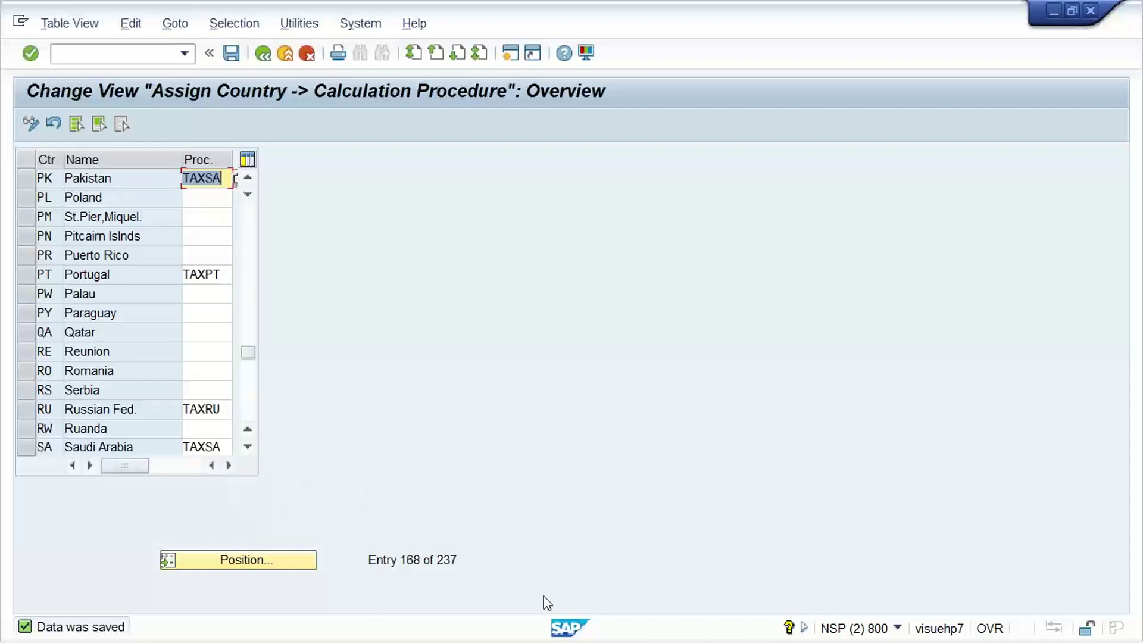
Return to the G/L account posting session and resubmit the header for company code KR99
{"action": "mouse_move", "coordinate": [570, 624]}
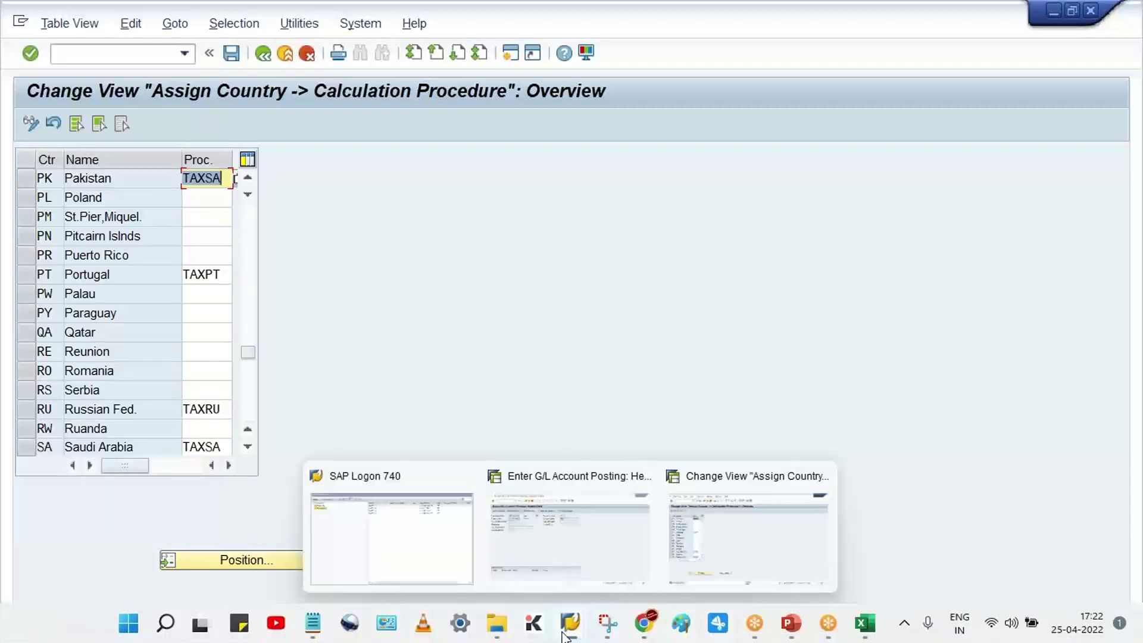
{"action": "left_click", "coordinate": [631, 532]}
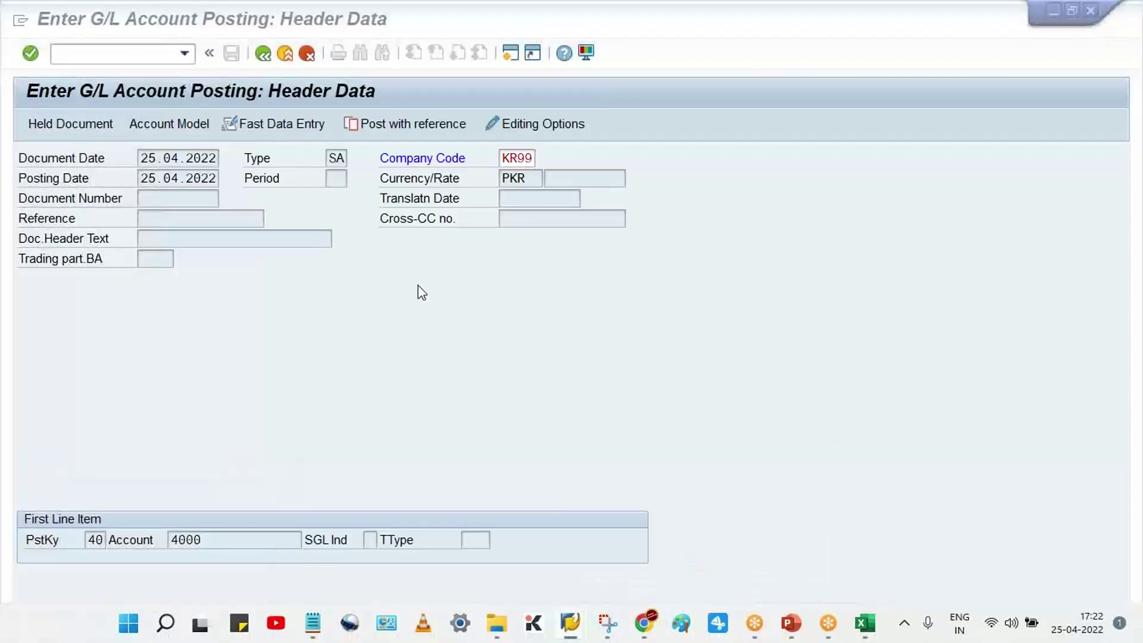
{"action": "left_click", "coordinate": [516, 157]}
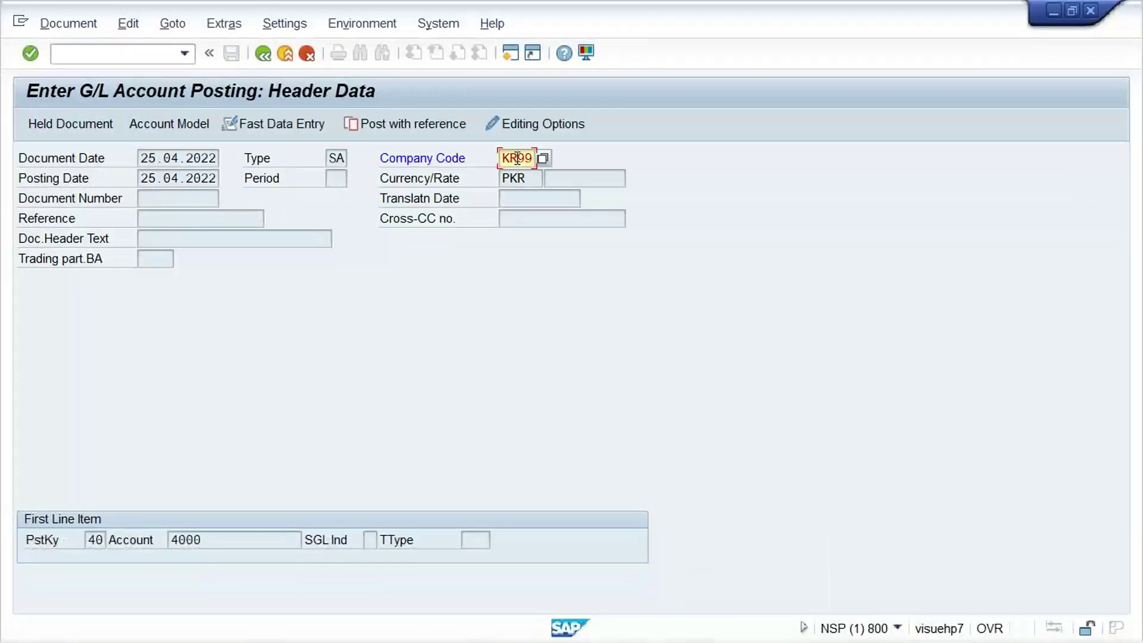
{"action": "key", "text": "Return"}
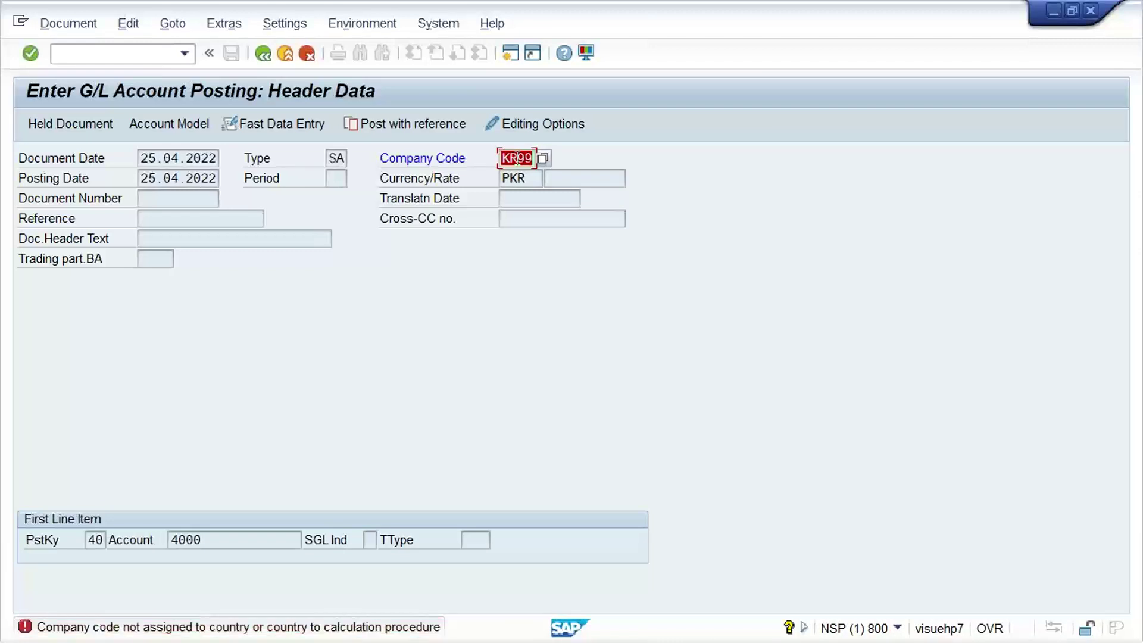
Restart the G/L account posting with /NF-02 and set the document date to 25.04.2022
{"action": "left_click", "coordinate": [185, 54]}
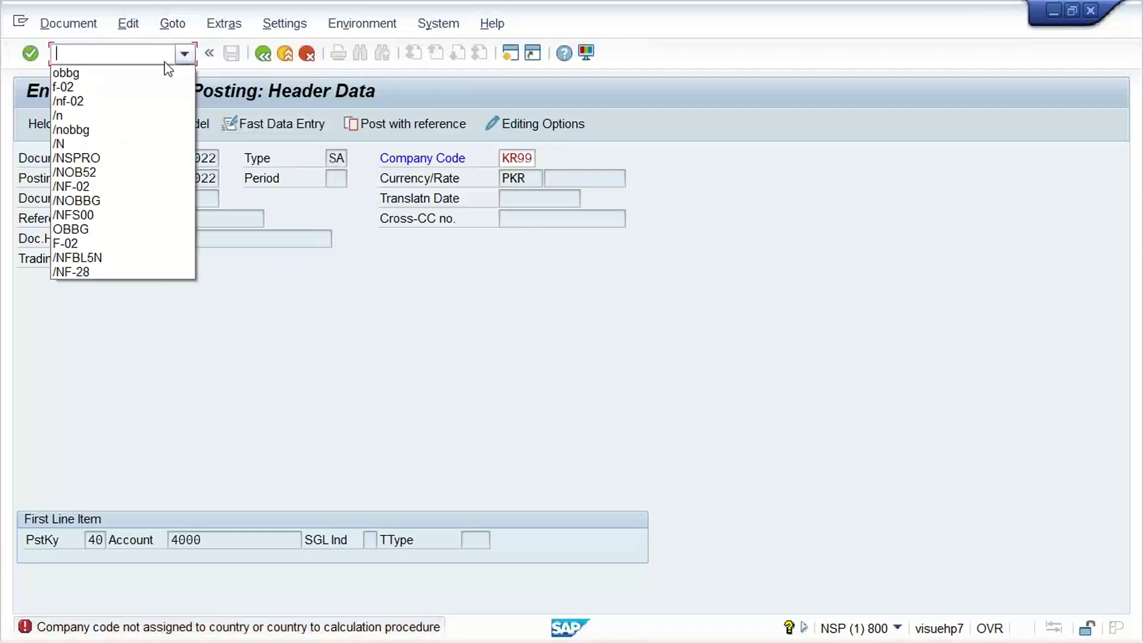
{"action": "left_click", "coordinate": [126, 86]}
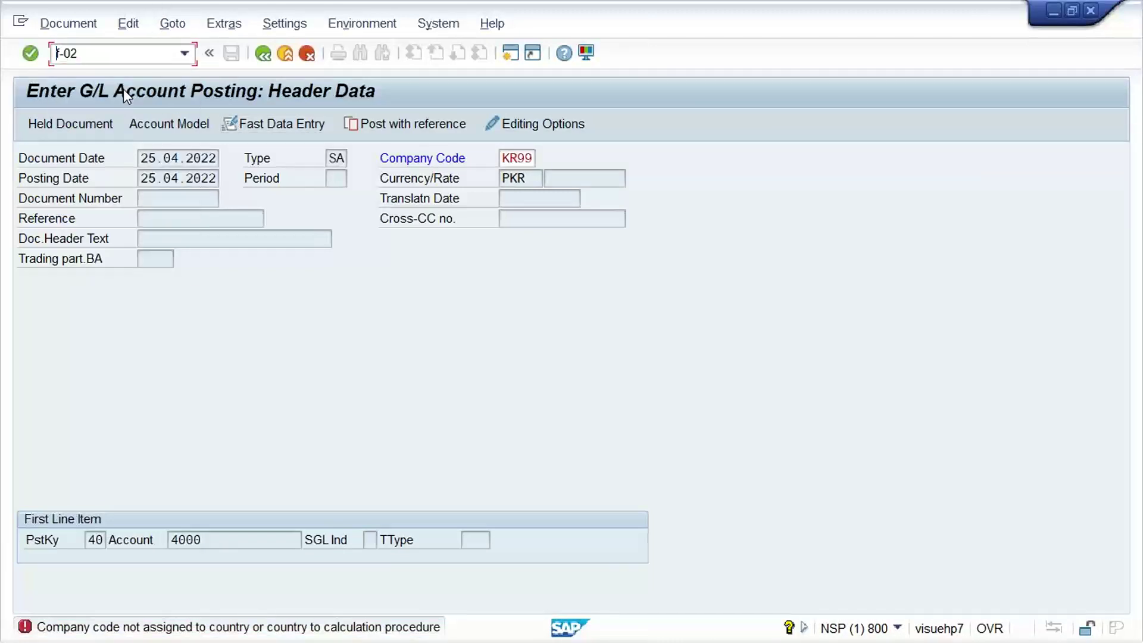
{"action": "type", "text": "/N"}
{"action": "key", "text": "Return"}
{"action": "left_click", "coordinate": [169, 160]}
{"action": "left_click", "coordinate": [169, 174]}
Set the first line item's account to 4000 with posting key 40 and submit the new header
{"action": "left_click", "coordinate": [193, 533]}
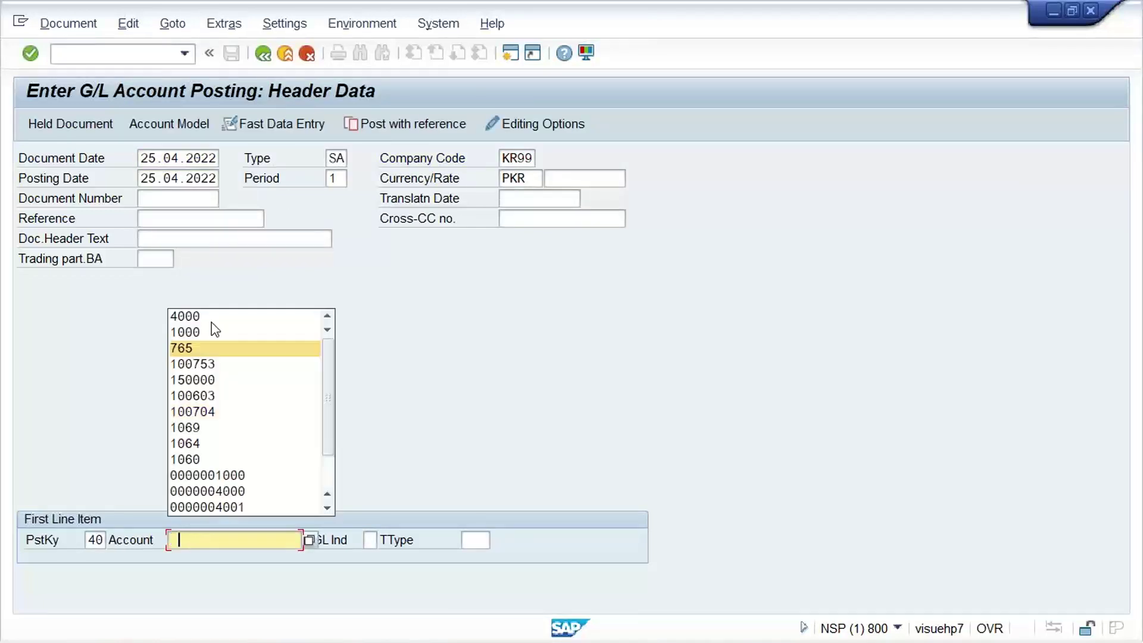
{"action": "left_click", "coordinate": [208, 320]}
{"action": "key", "text": "Return"}
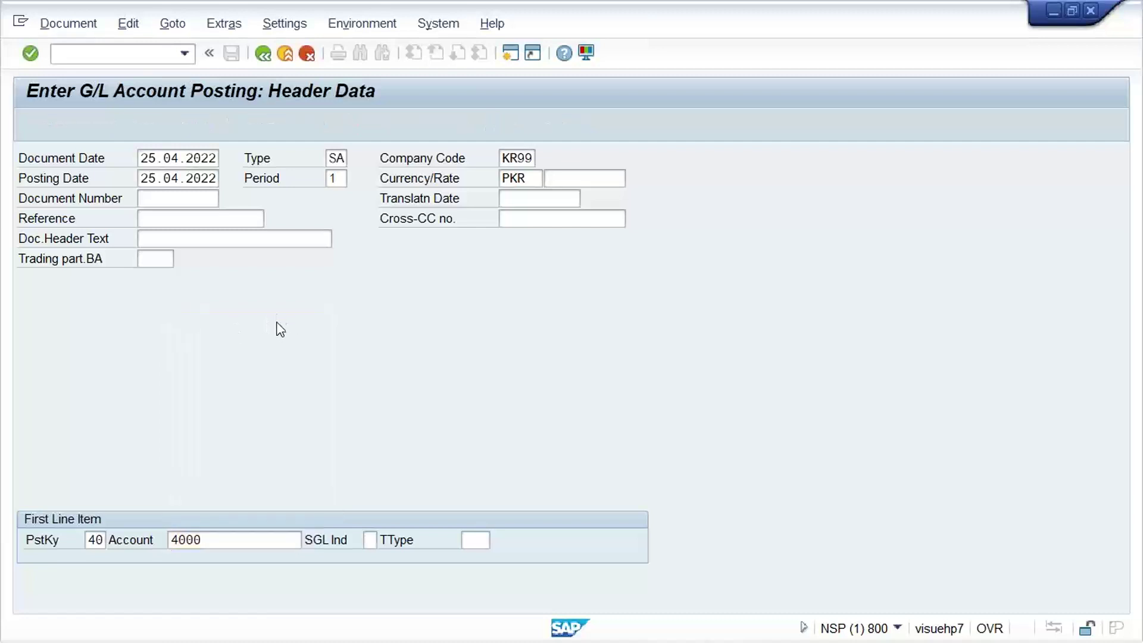
Set the amount of the debit item on the rent account to 1000 PKR
{"action": "left_click", "coordinate": [170, 239]}
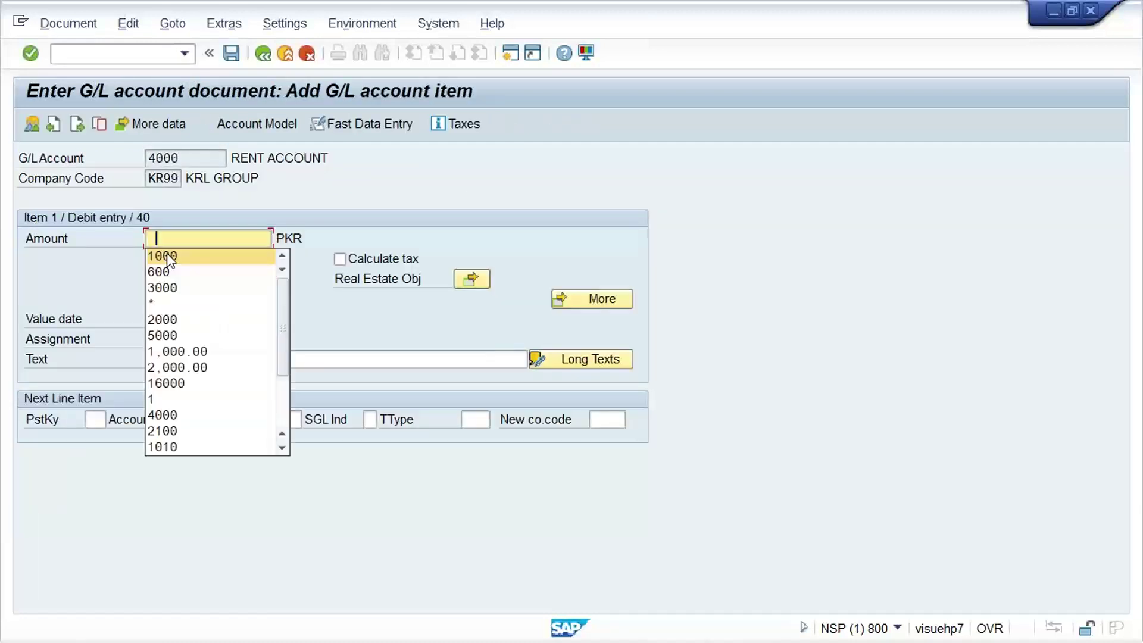
{"action": "left_click", "coordinate": [167, 255]}
{"action": "left_click", "coordinate": [193, 358]}
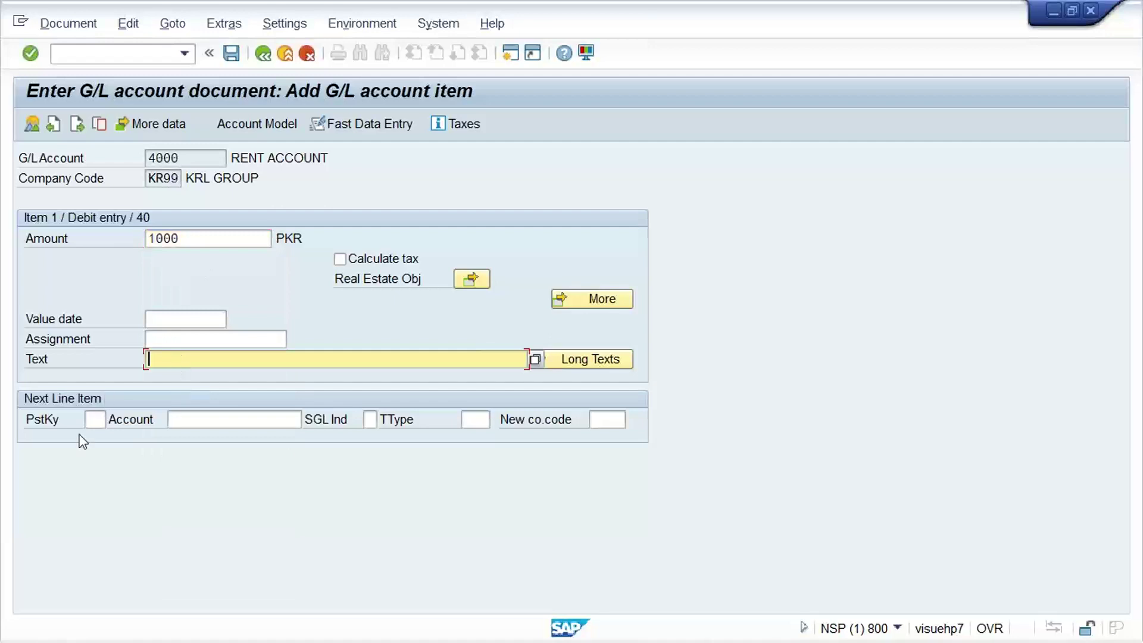
Add a second line item with posting key 50, account 1000 and amount *, and simulate the document
{"action": "left_click", "coordinate": [95, 419]}
{"action": "type", "text": "5"}
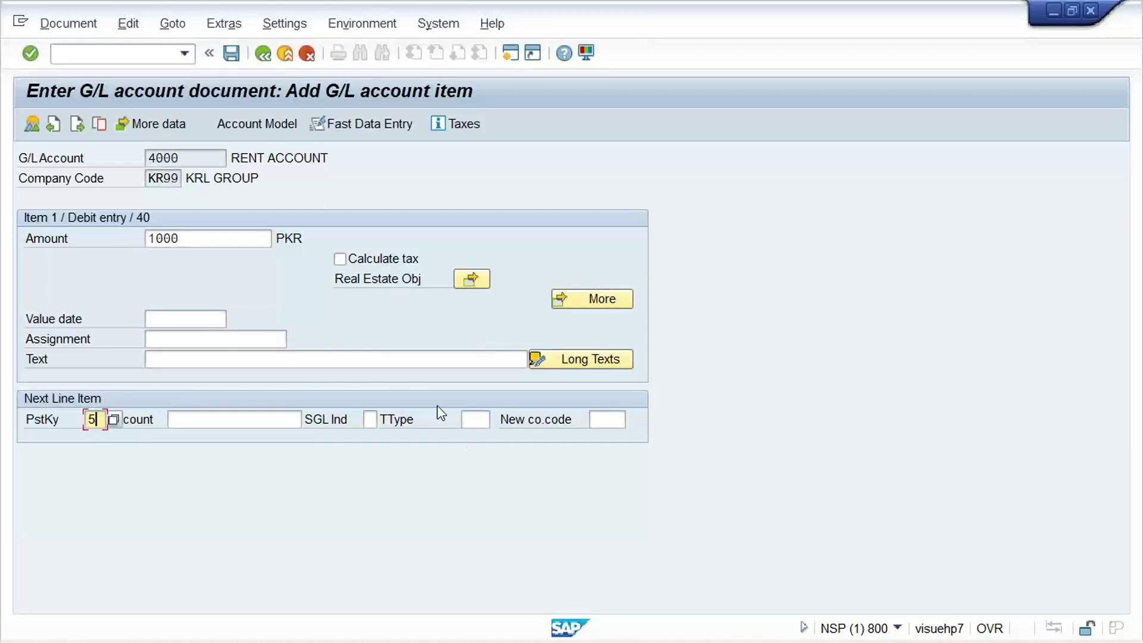
{"action": "type", "text": "0"}
{"action": "key", "text": "Tab"}
{"action": "type", "text": "1000"}
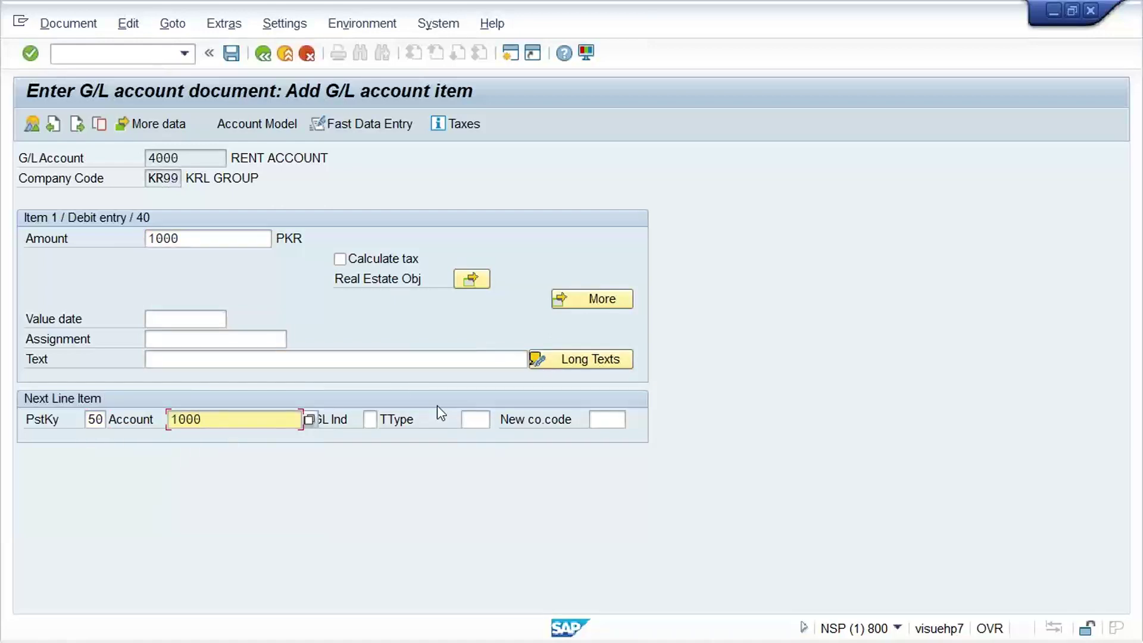
{"action": "key", "text": "Return"}
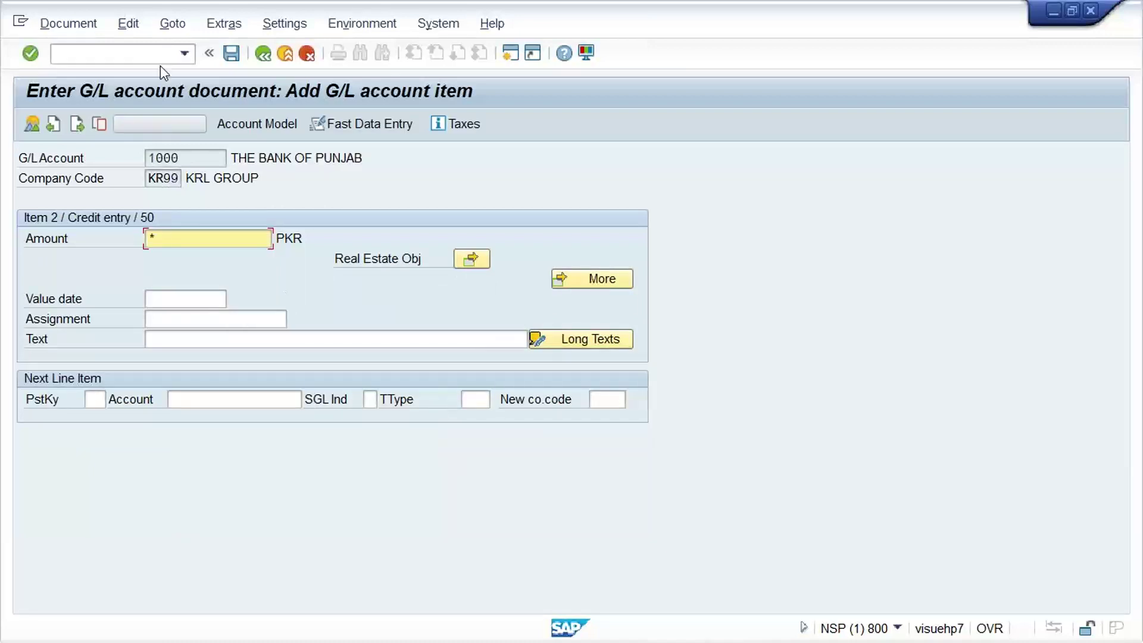
{"action": "left_click", "coordinate": [68, 23]}
{"action": "left_click", "coordinate": [98, 116]}
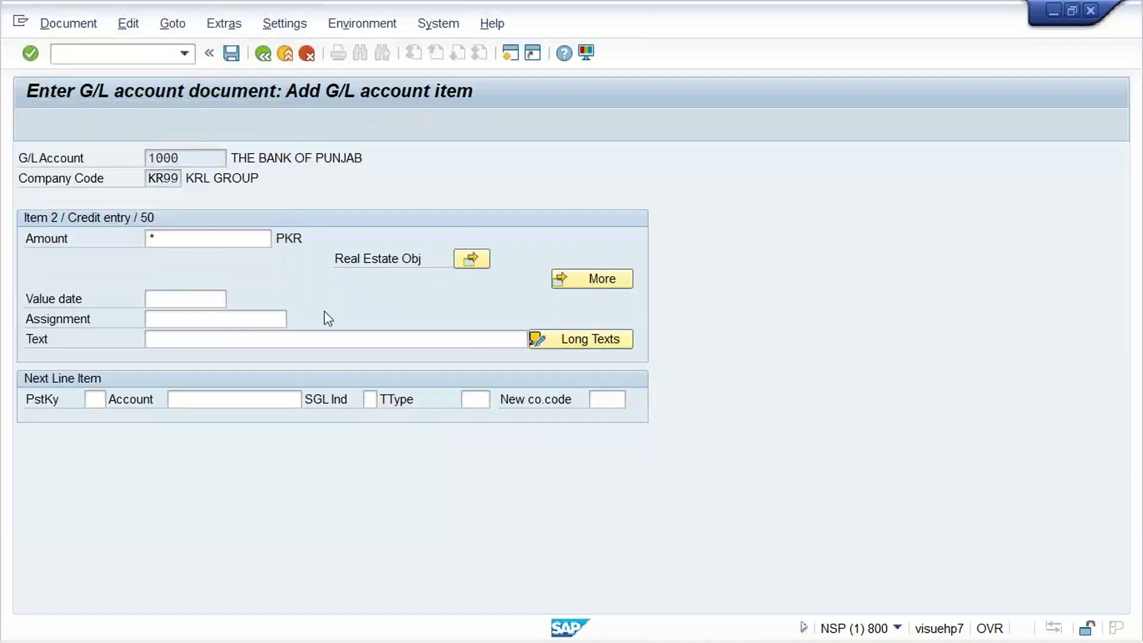
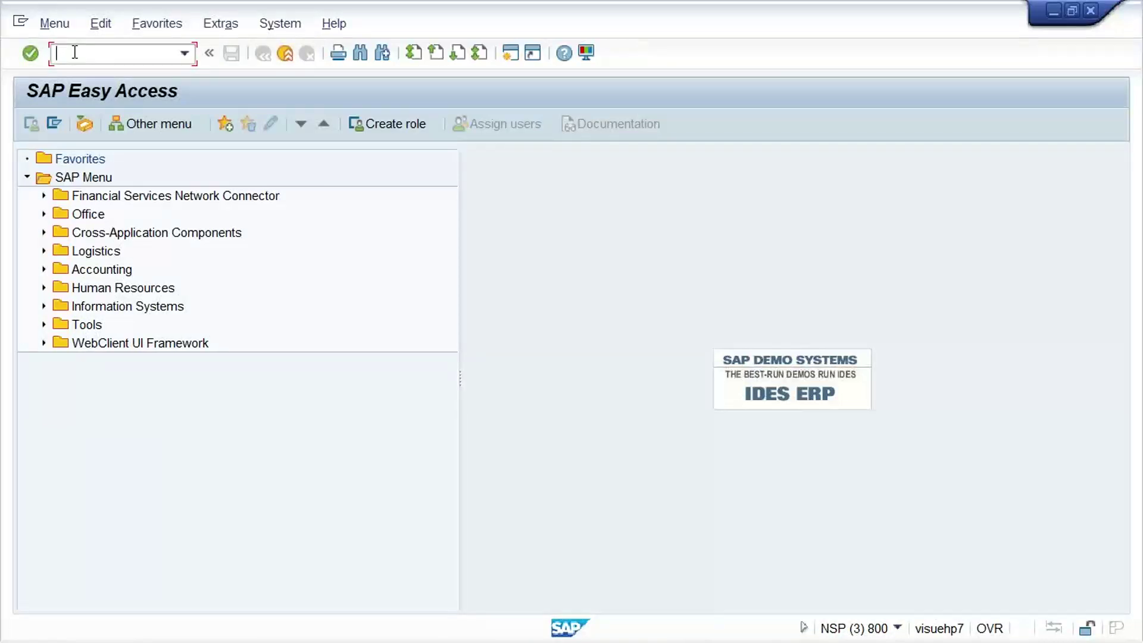
Open the reference IMG through transaction SPRO and expand General Ledger Accounting (New) under Financial Accounting (New)
{"action": "type", "text": "SPRO"}
{"action": "key", "text": "Return"}
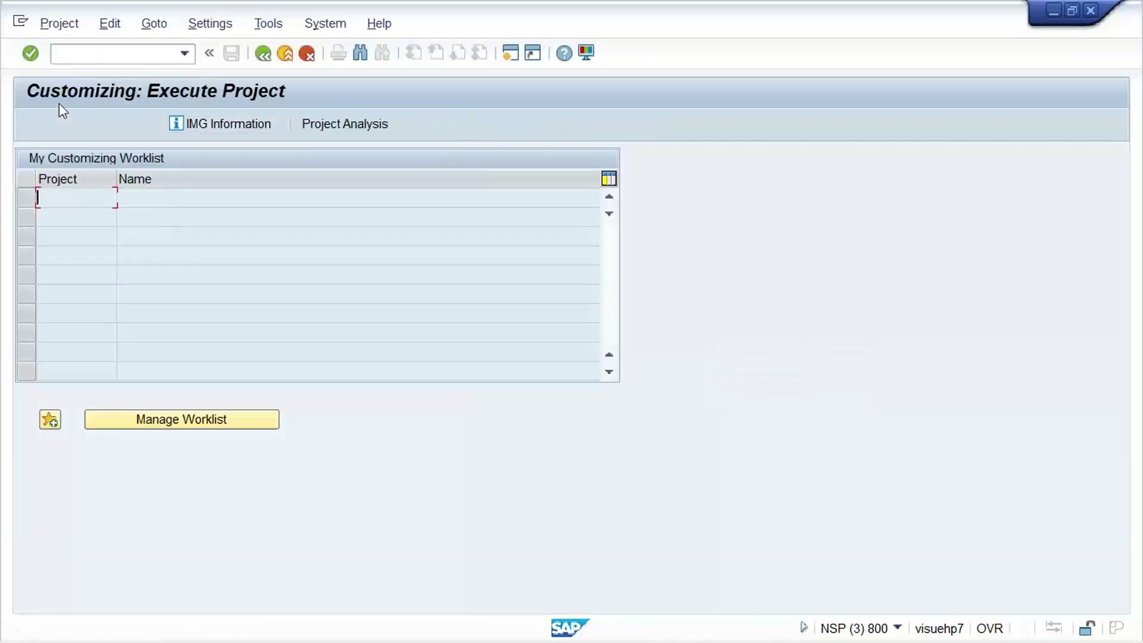
{"action": "left_click", "coordinate": [89, 124]}
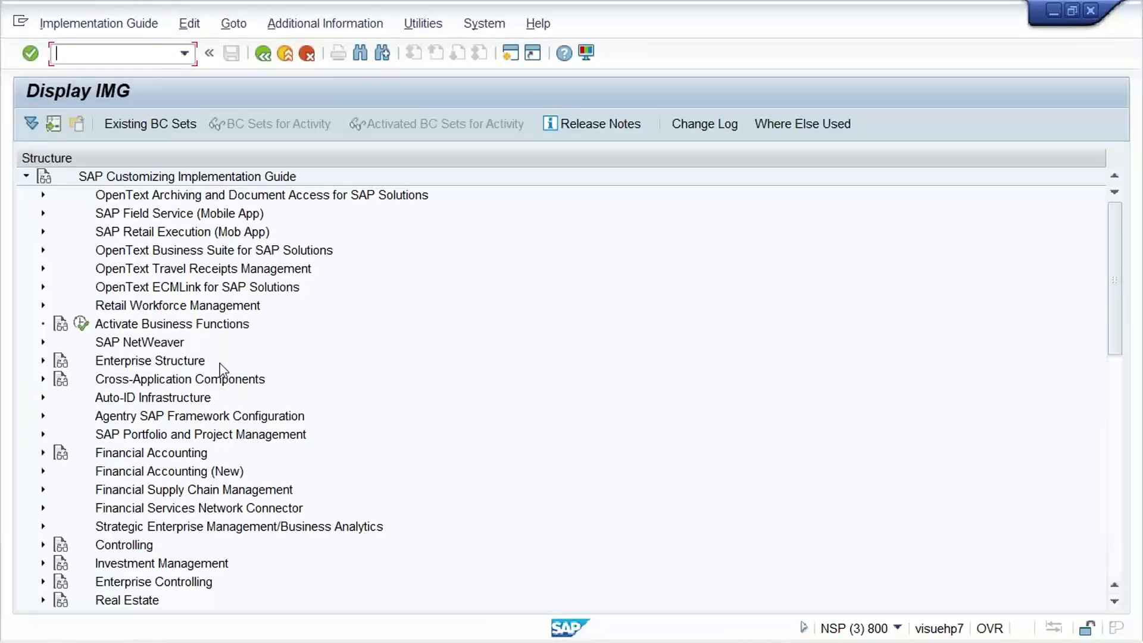
{"action": "left_click", "coordinate": [192, 473]}
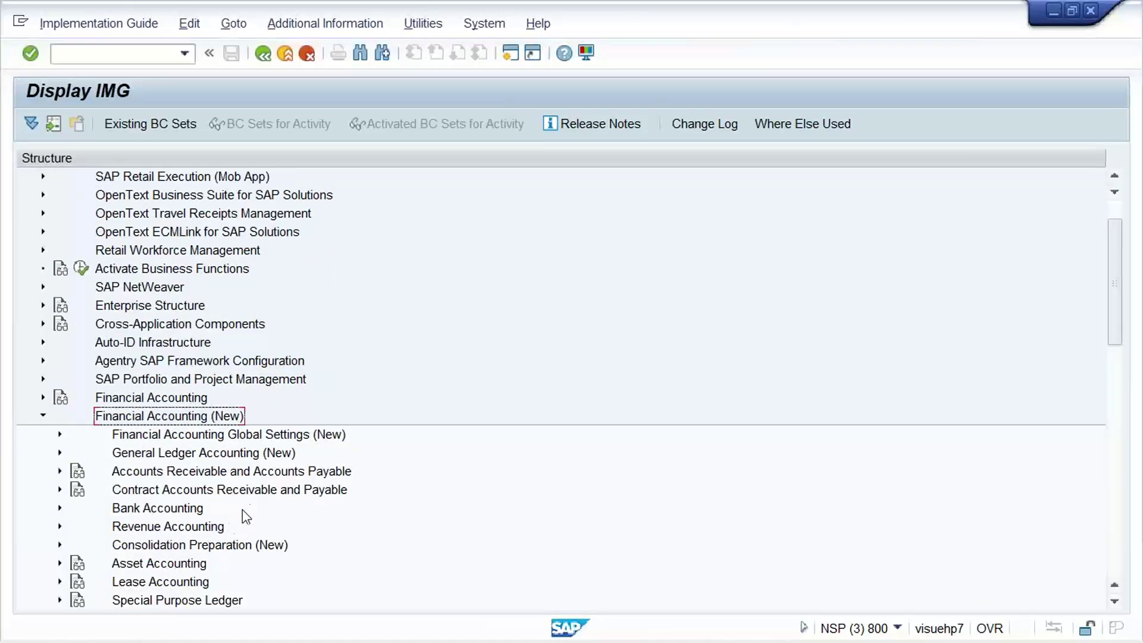
{"action": "left_click", "coordinate": [241, 453]}
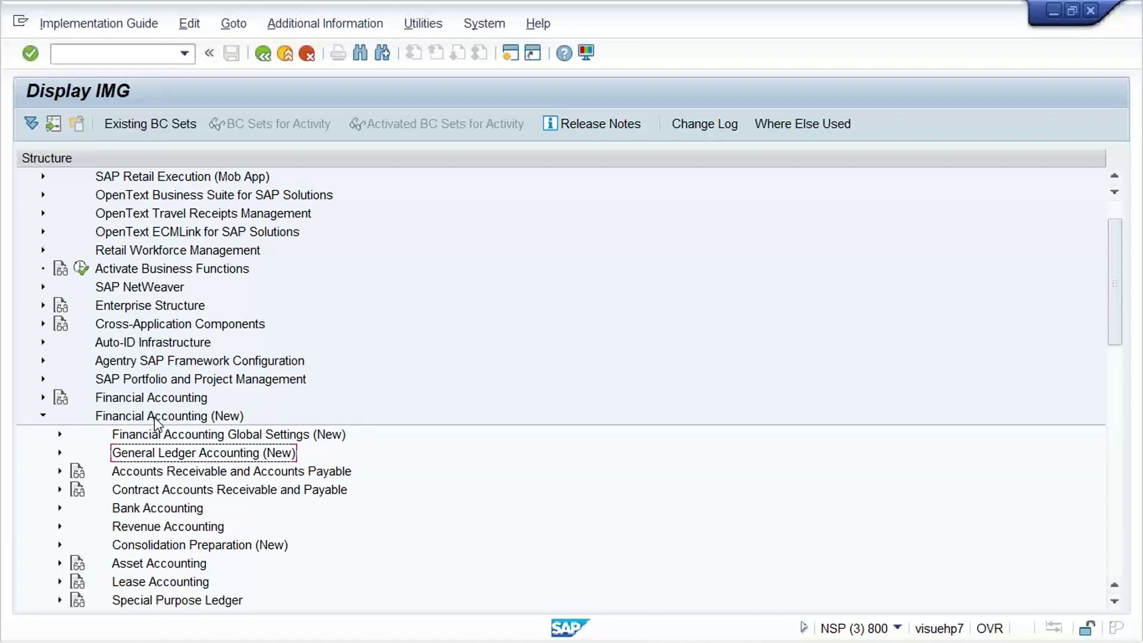
{"action": "double_click", "coordinate": [262, 456]}
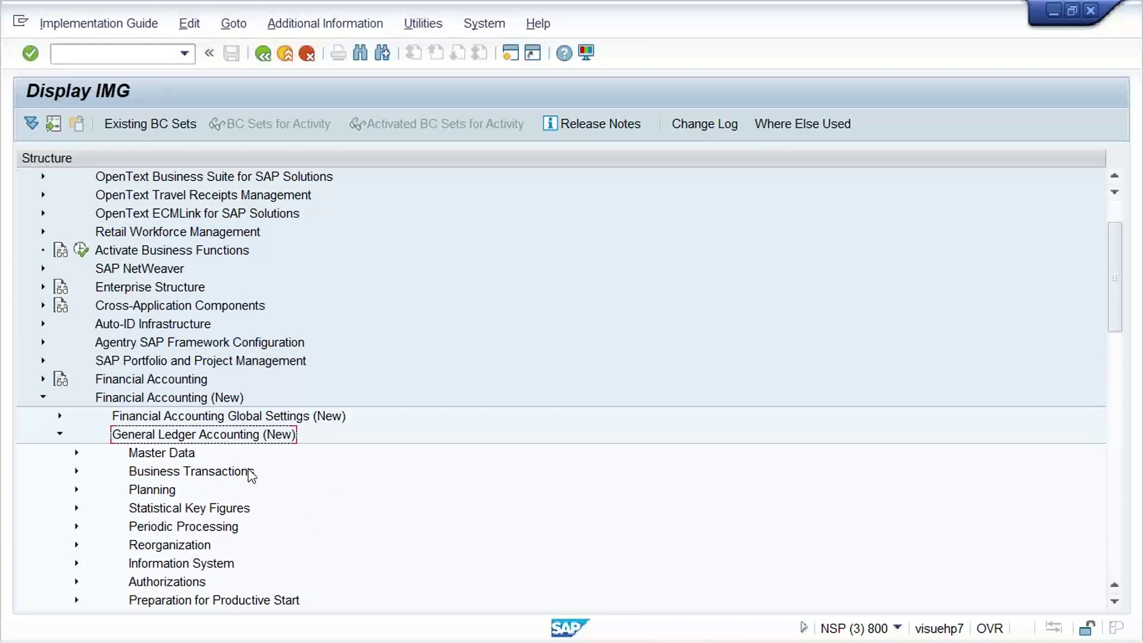
{"action": "left_click", "coordinate": [231, 417]}
{"action": "double_click", "coordinate": [231, 415]}
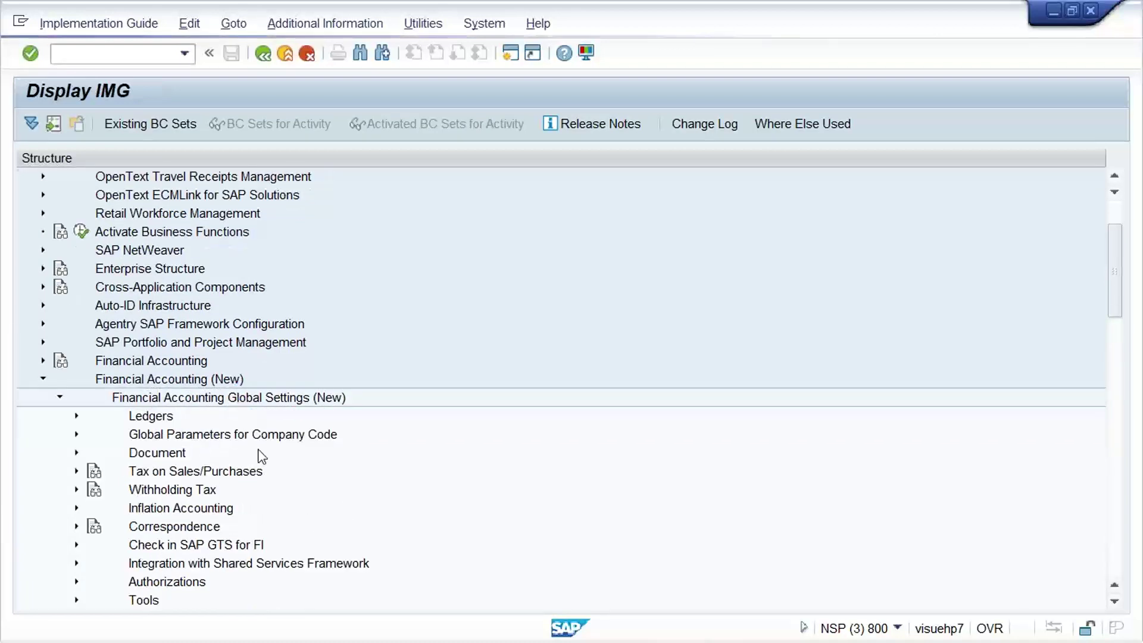
{"action": "left_click", "coordinate": [146, 416]}
{"action": "double_click", "coordinate": [146, 417]}
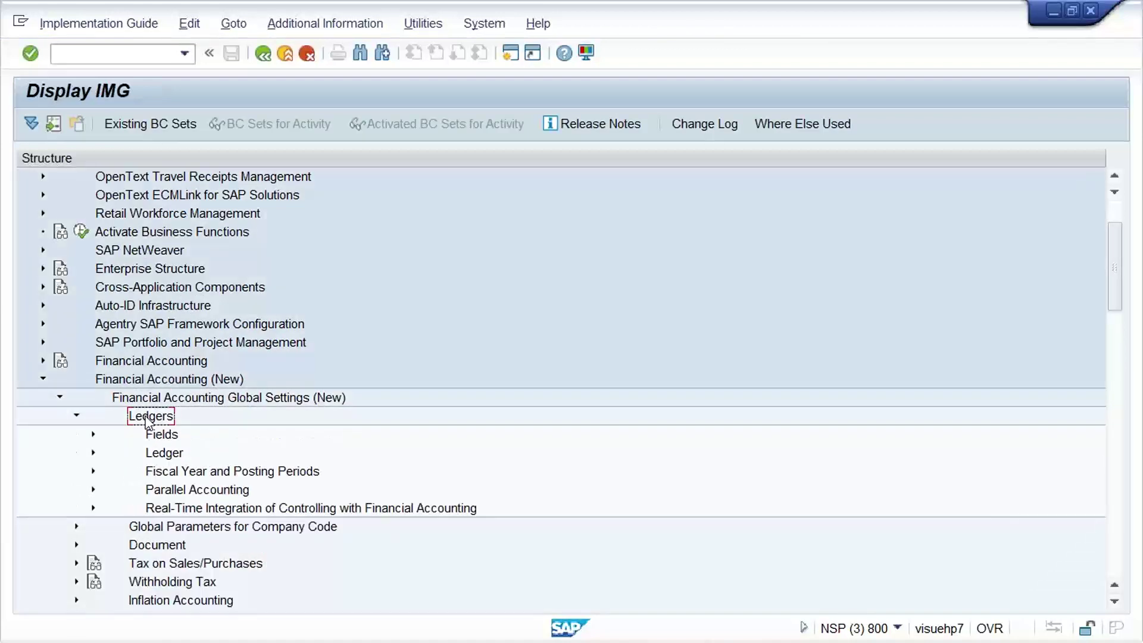
{"action": "left_click", "coordinate": [168, 454]}
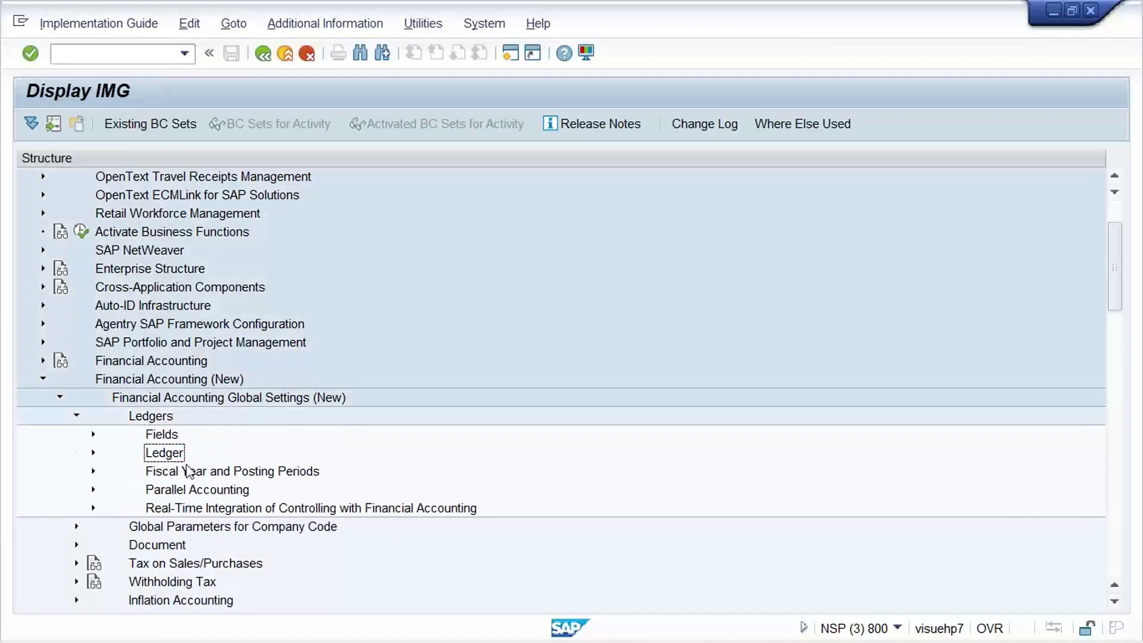
{"action": "double_click", "coordinate": [176, 455]}
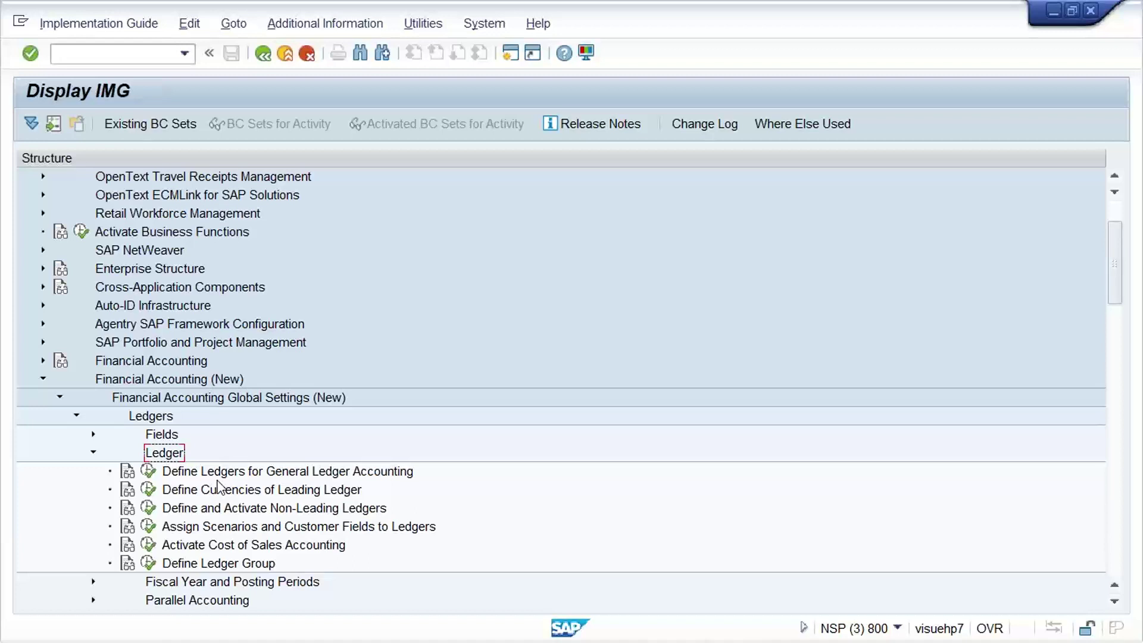
{"action": "left_click", "coordinate": [89, 453]}
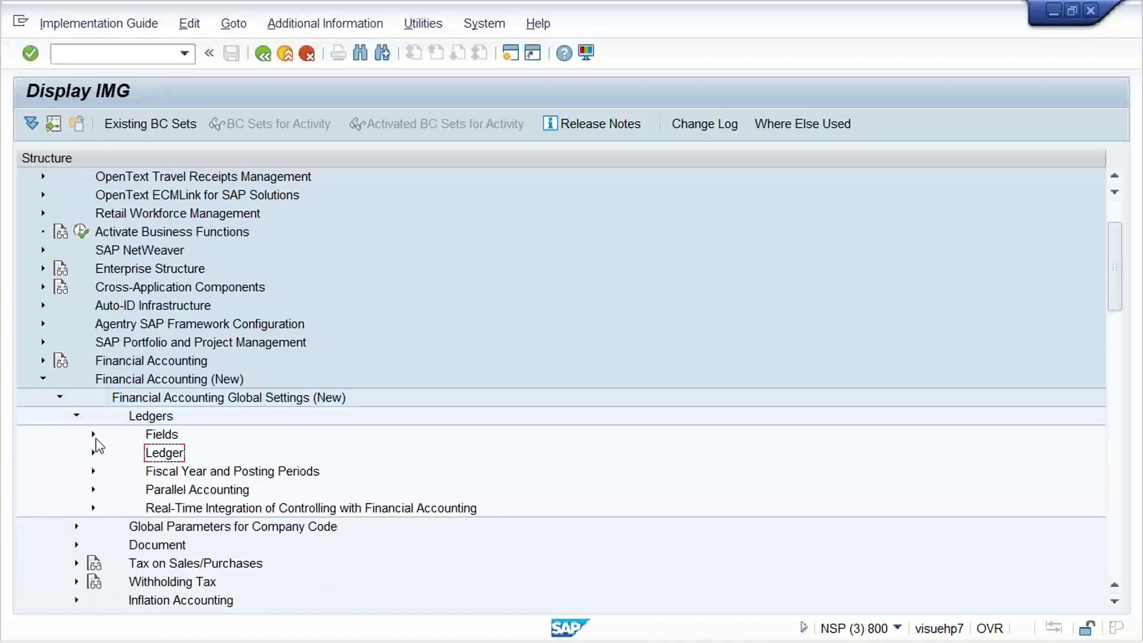
{"action": "left_click", "coordinate": [72, 415]}
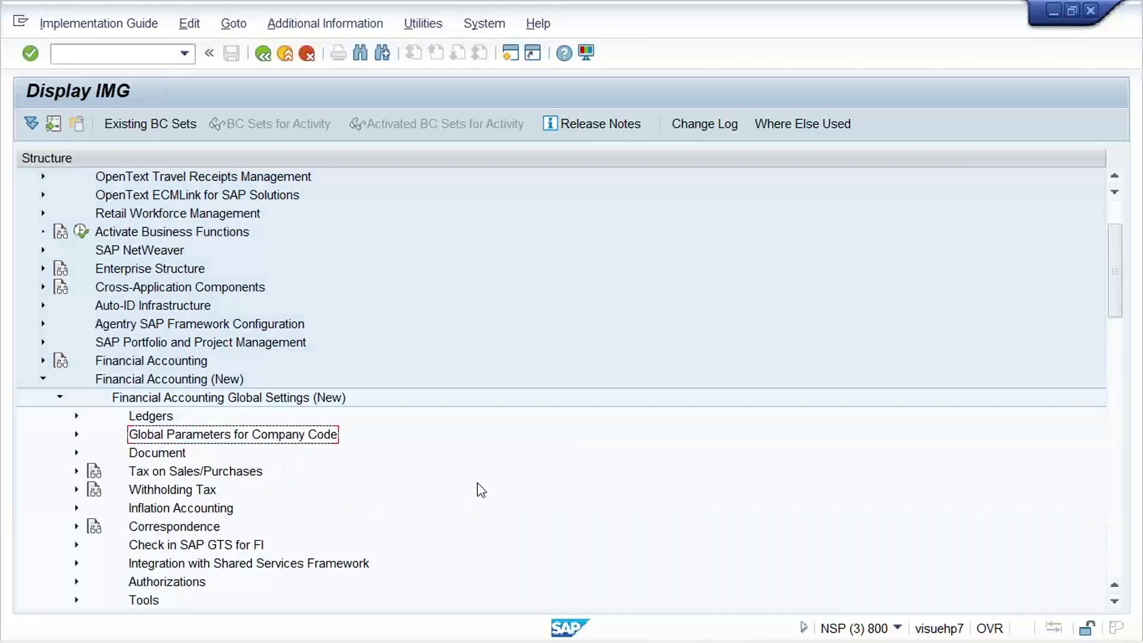
{"action": "scroll", "coordinate": [739, 335], "scroll_direction": "down", "scroll_amount": 2}
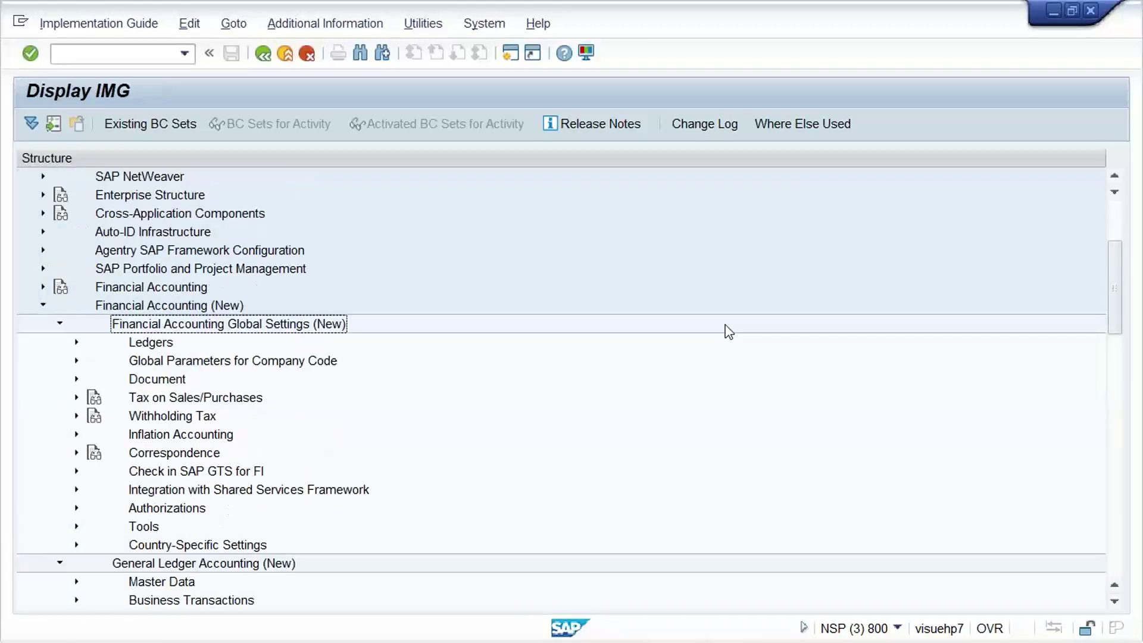
{"action": "left_click", "coordinate": [728, 327]}
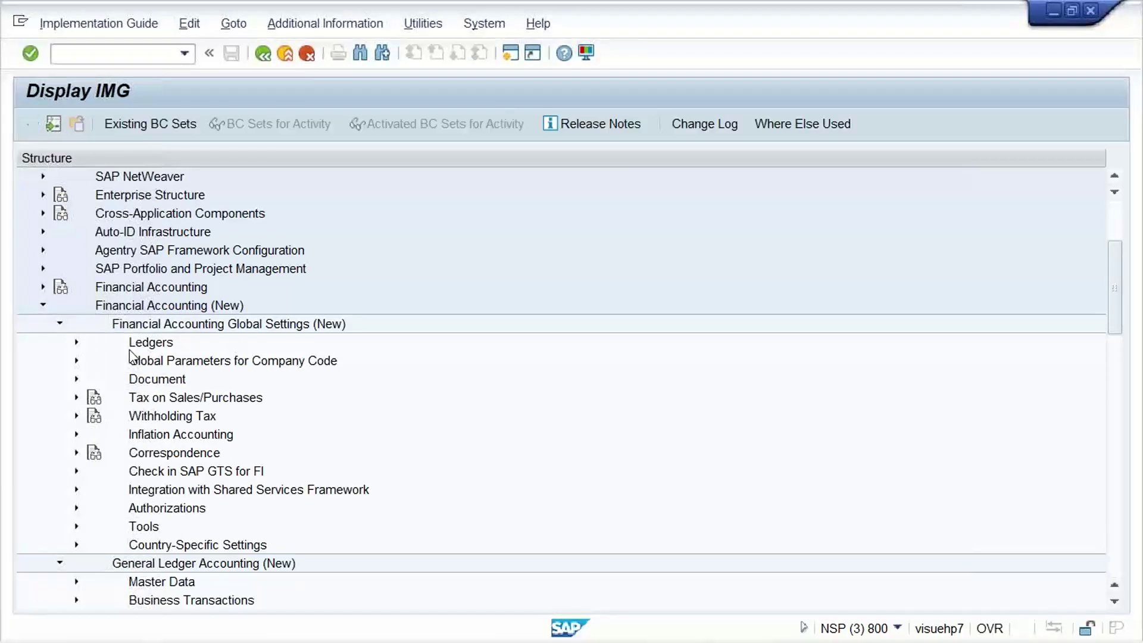
{"action": "left_click", "coordinate": [60, 324]}
Try to open Activate Document Splitting under Business Transactions > Document Splitting, declining to display the locked data
{"action": "left_click", "coordinate": [177, 382]}
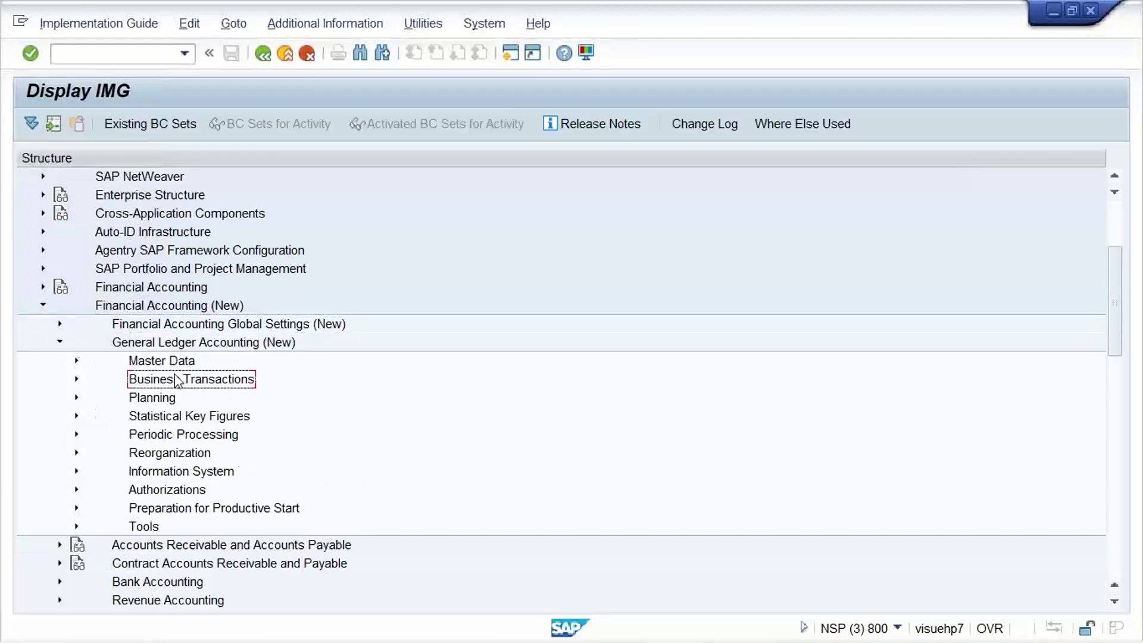
{"action": "double_click", "coordinate": [177, 381]}
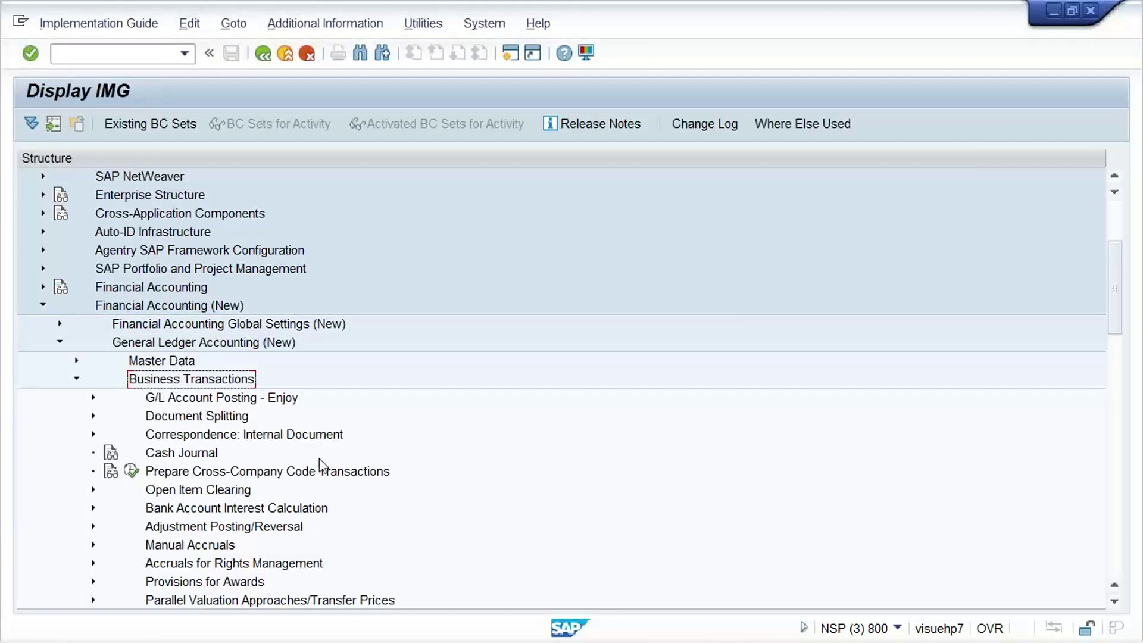
{"action": "left_click", "coordinate": [198, 419]}
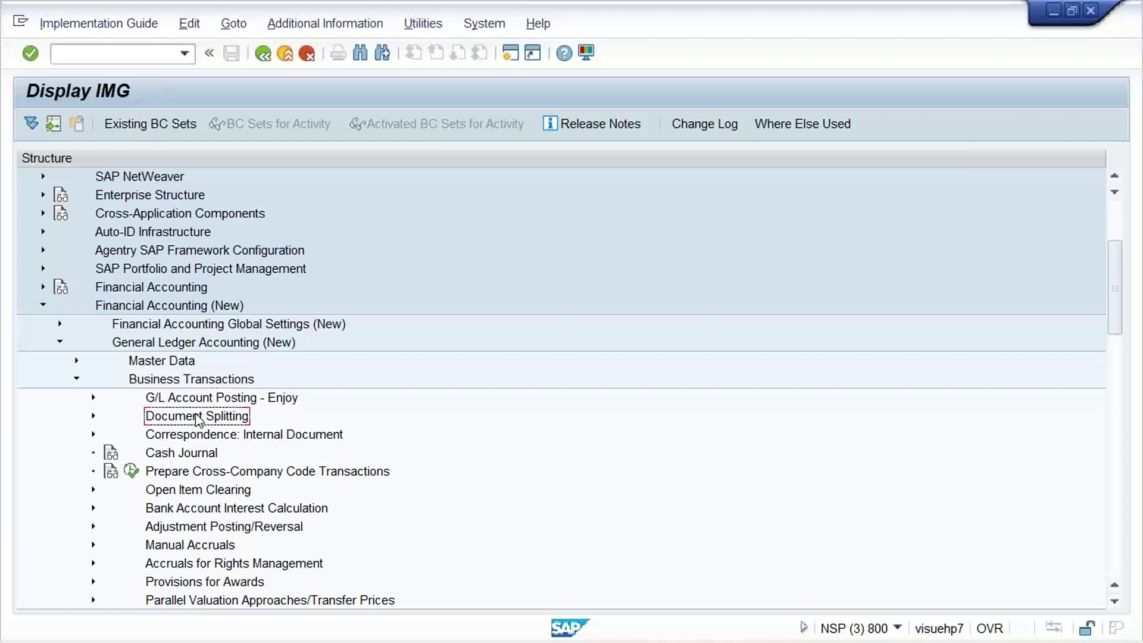
{"action": "double_click", "coordinate": [198, 419]}
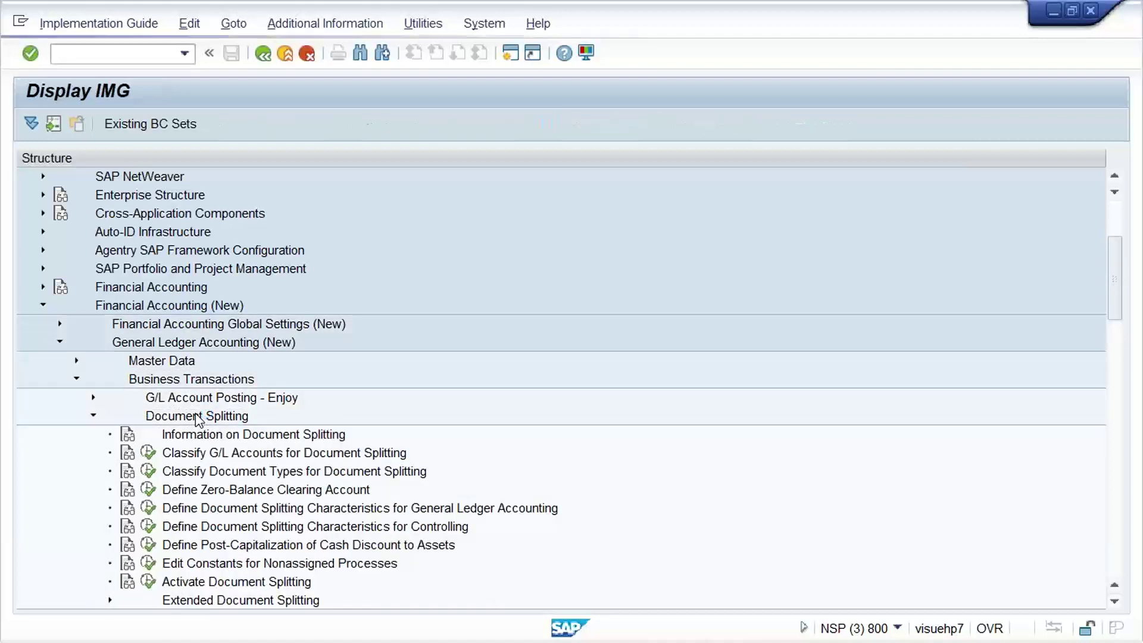
{"action": "left_click", "coordinate": [232, 584]}
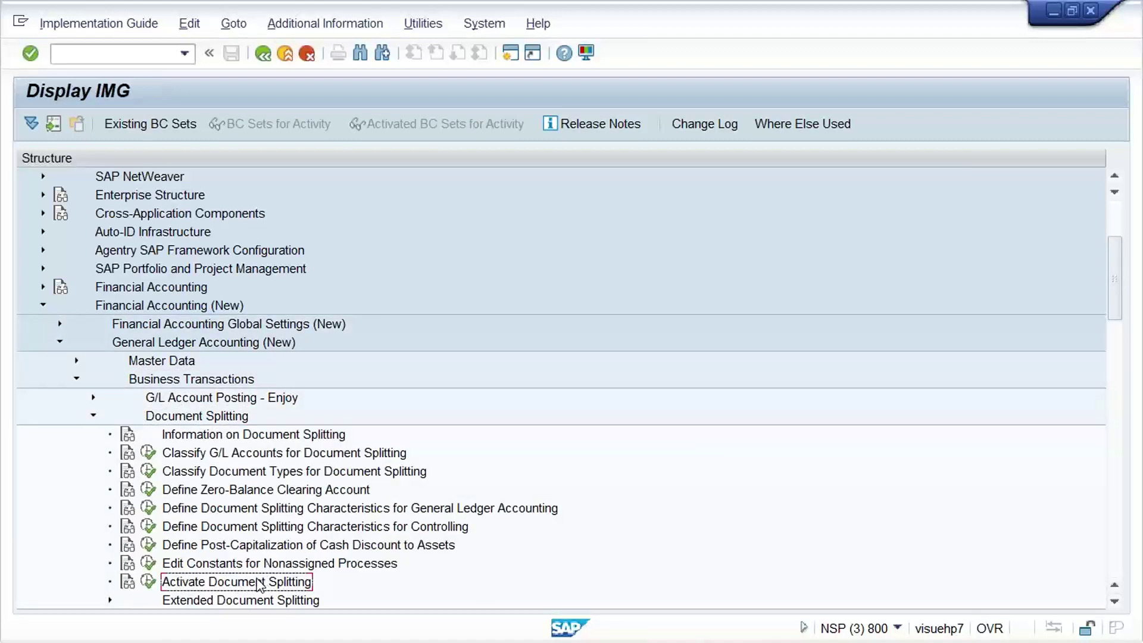
{"action": "left_click", "coordinate": [150, 586]}
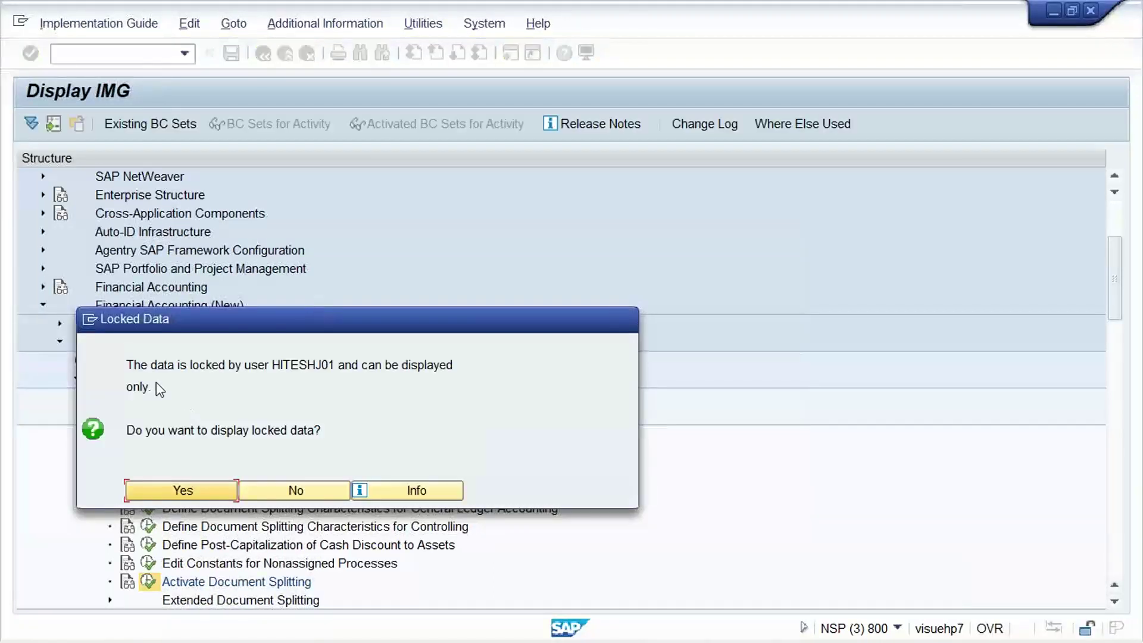
{"action": "left_click", "coordinate": [309, 496]}
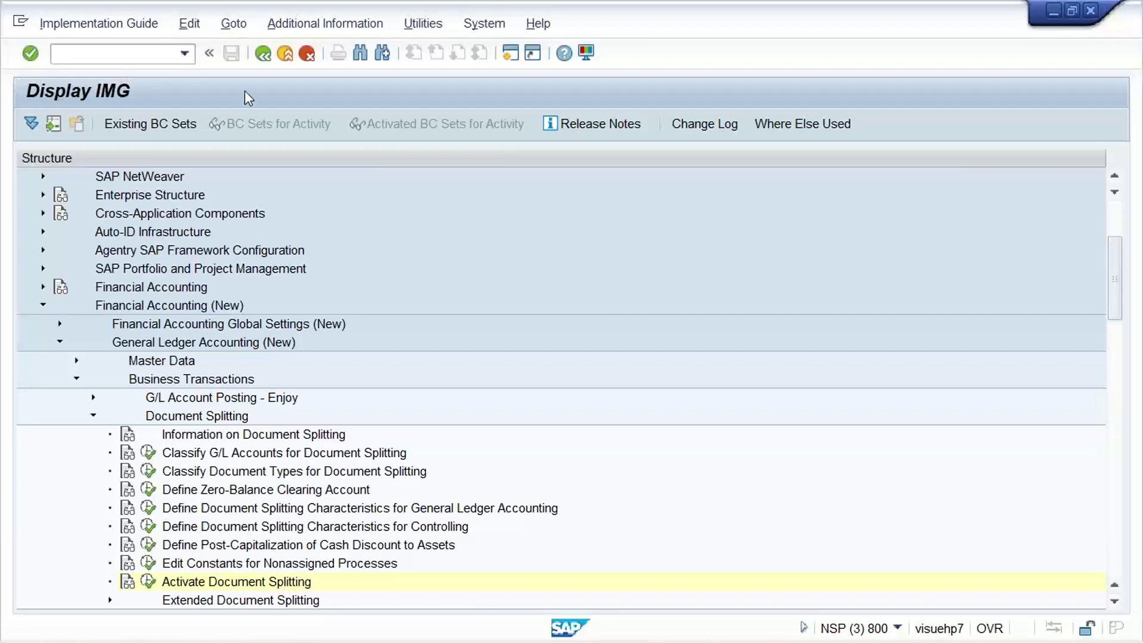
Start transaction SM12 in a new session and list the lock entries of all users in client 800
{"action": "key", "text": "ctrl+n"}
{"action": "type", "text": "SM12"}
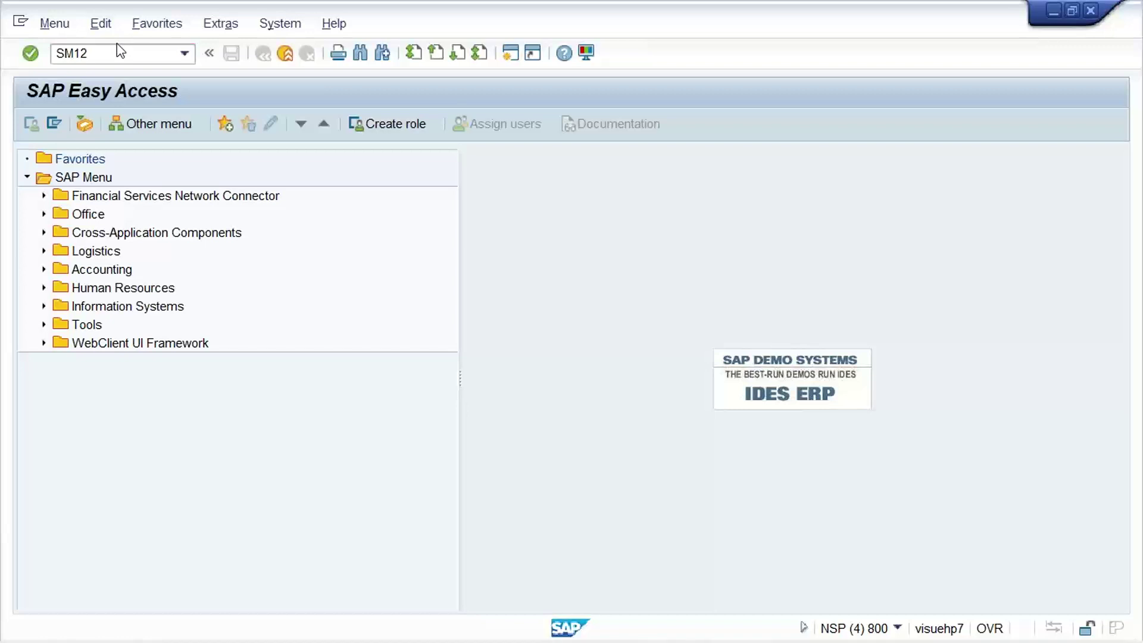
{"action": "key", "text": "Return"}
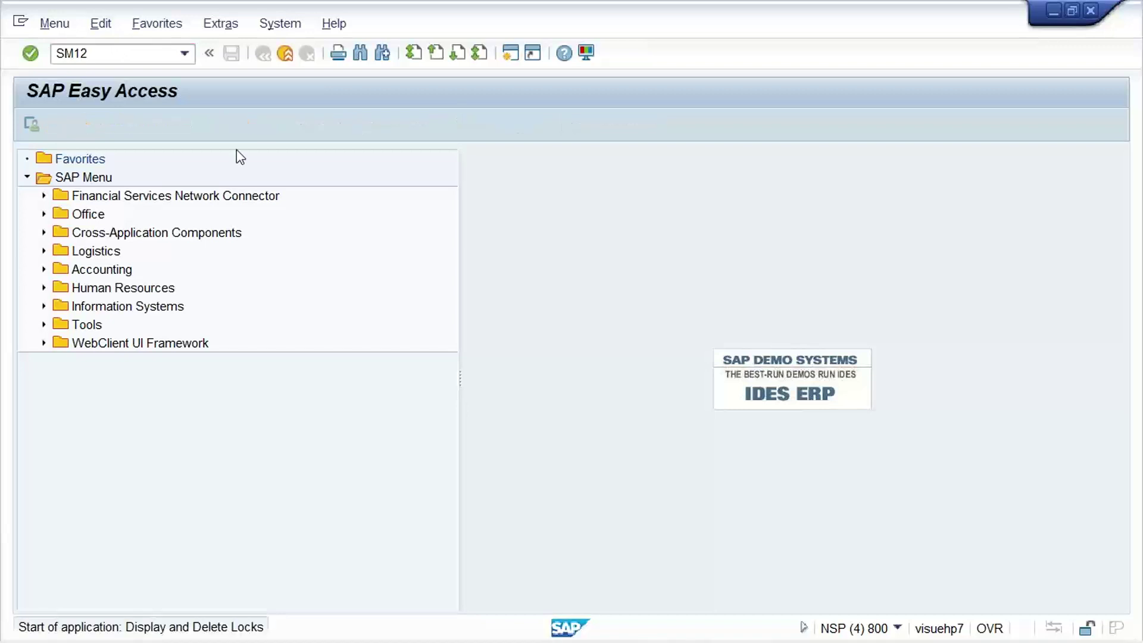
{"action": "double_click", "coordinate": [249, 267]}
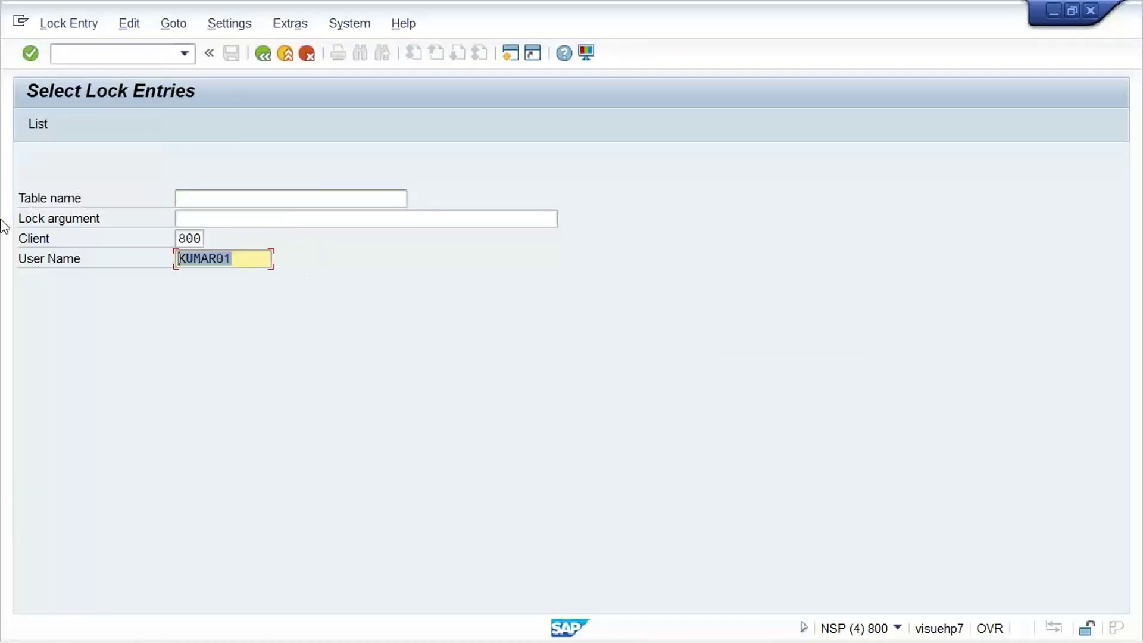
{"action": "key", "text": "BackSpace"}
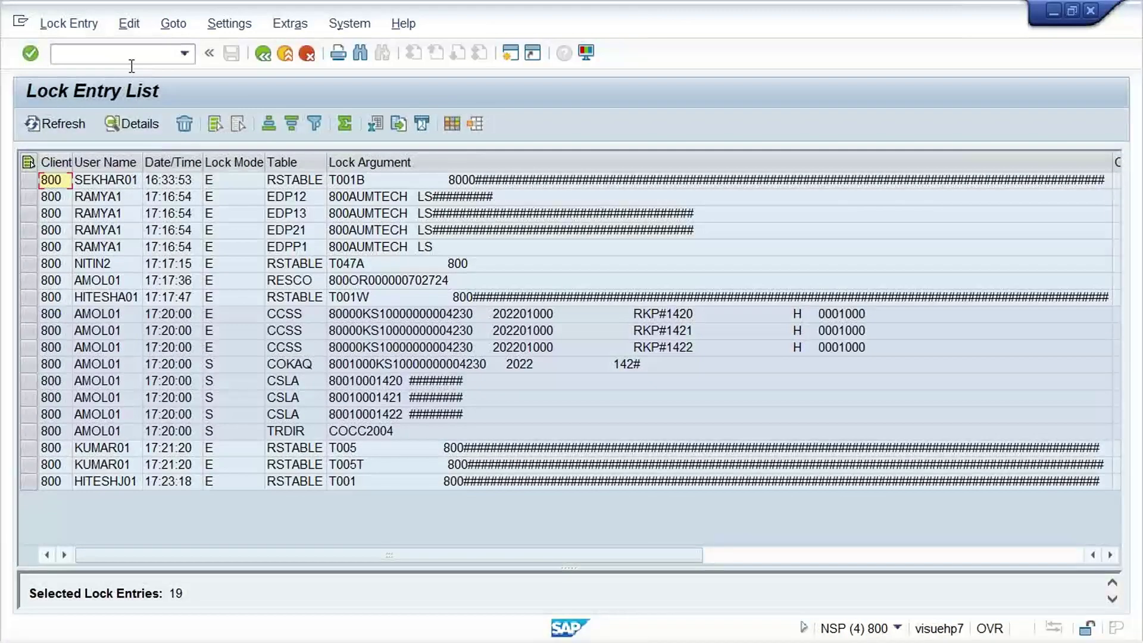
Delete all lock entries in the list, confirm the deletion and dismiss the help window
{"action": "left_click", "coordinate": [88, 31]}
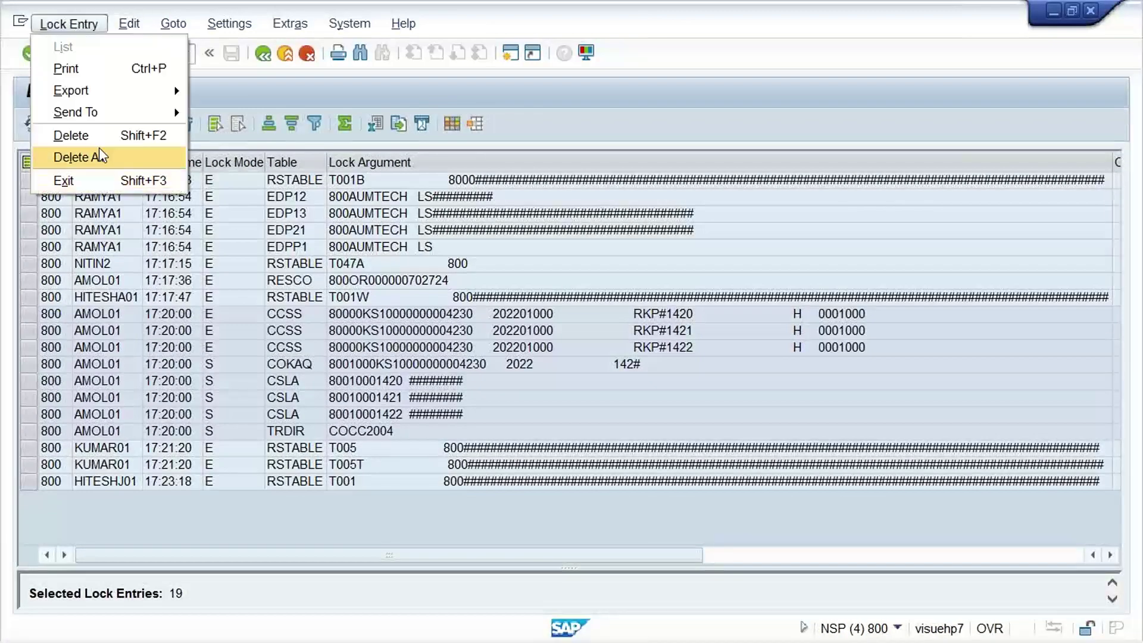
{"action": "left_click", "coordinate": [101, 156]}
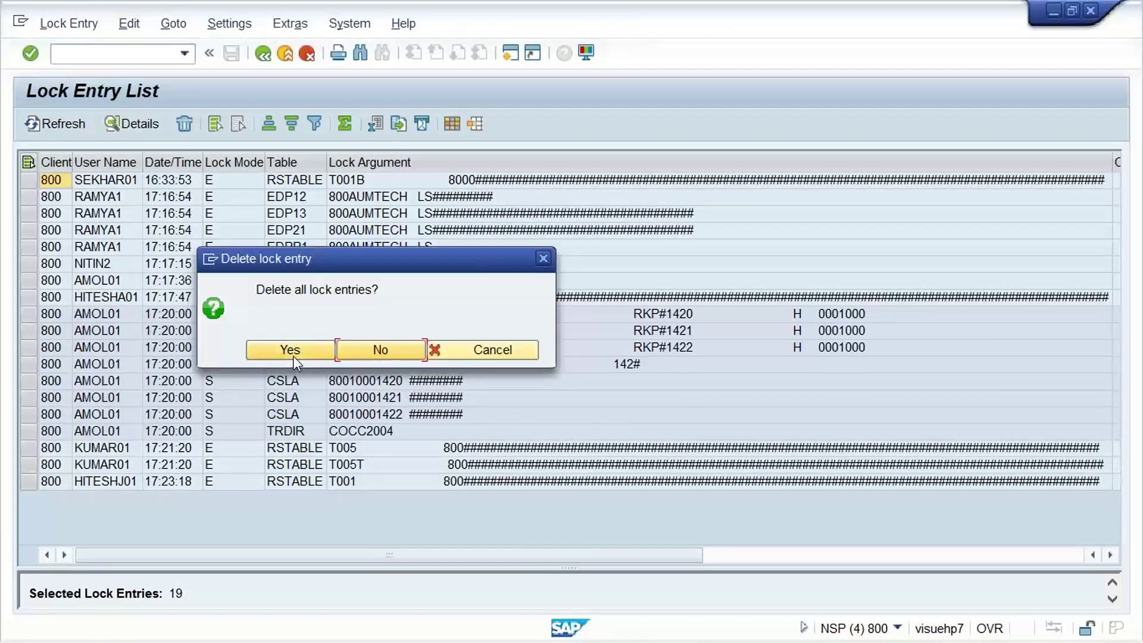
{"action": "left_click", "coordinate": [291, 351]}
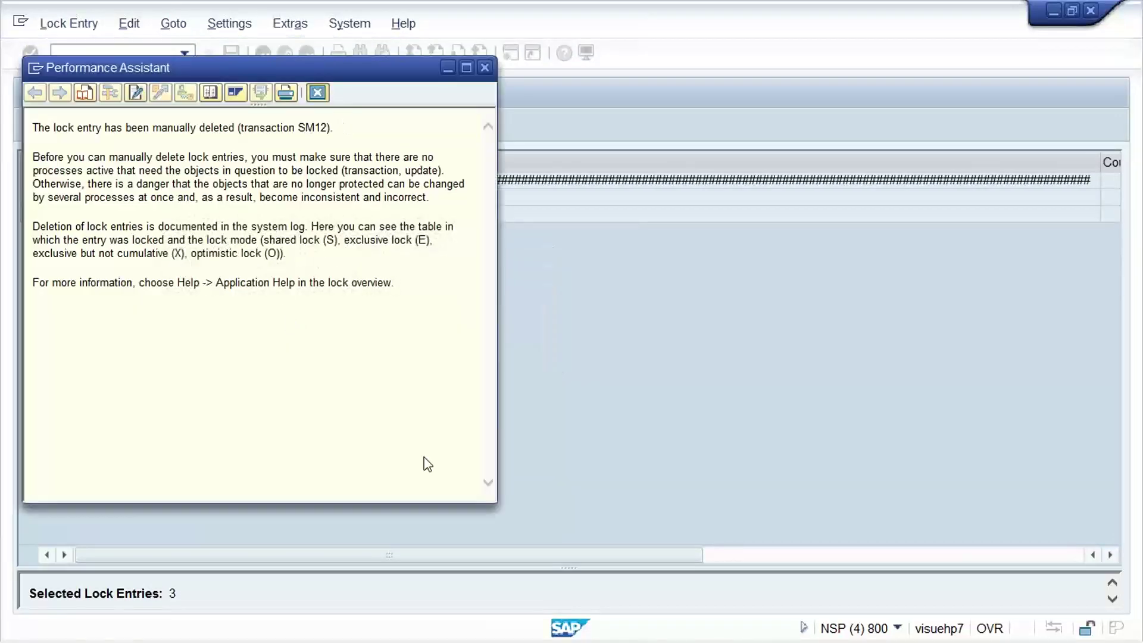
{"action": "key", "text": "Escape"}
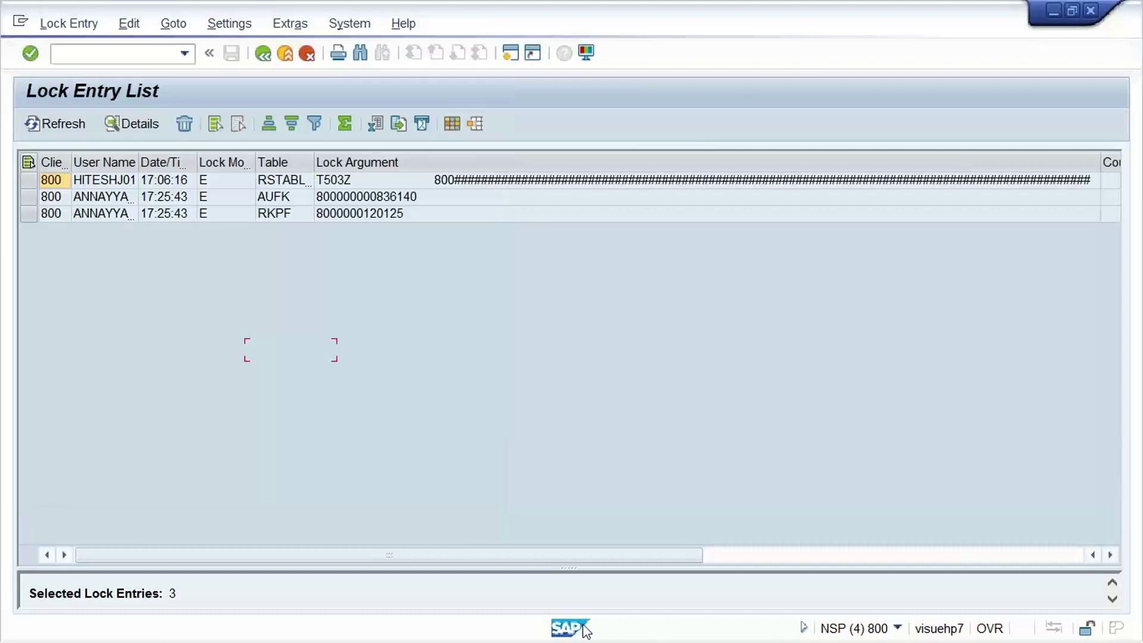
Return to the Display IMG session and open the Activate Document Splitting activity under Document Splitting
{"action": "mouse_move", "coordinate": [581, 629]}
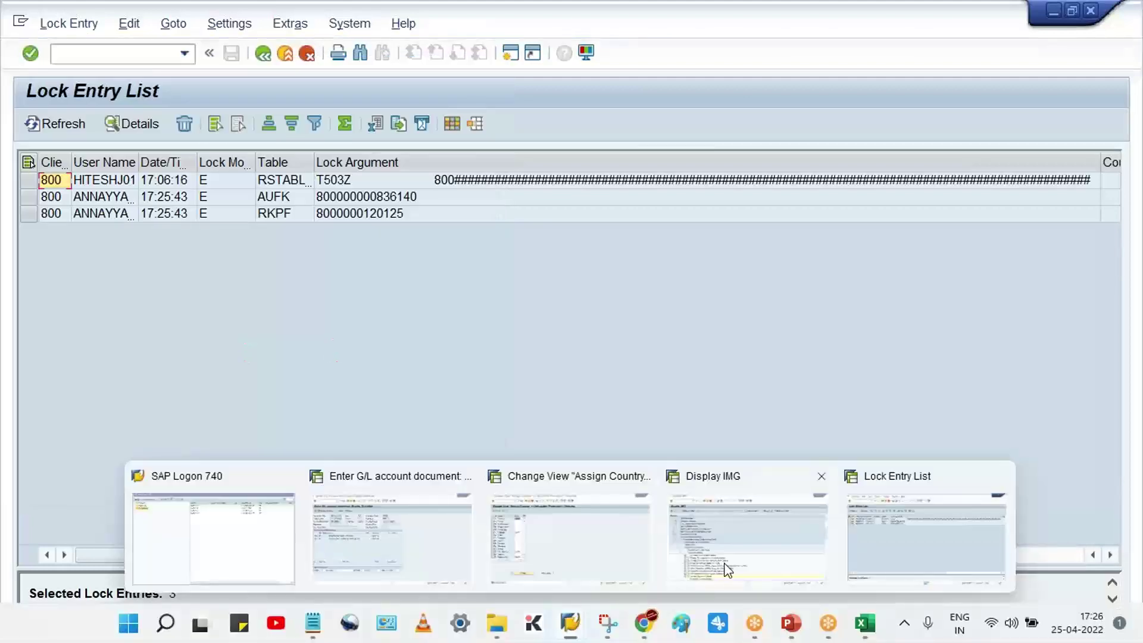
{"action": "left_click", "coordinate": [728, 570]}
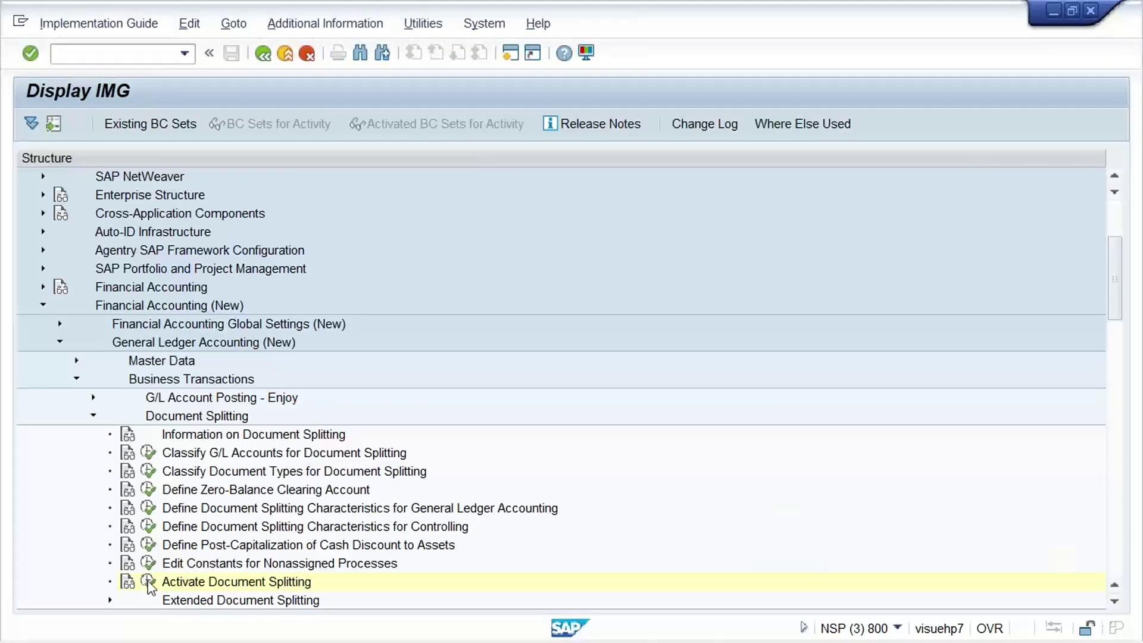
{"action": "left_click", "coordinate": [148, 583]}
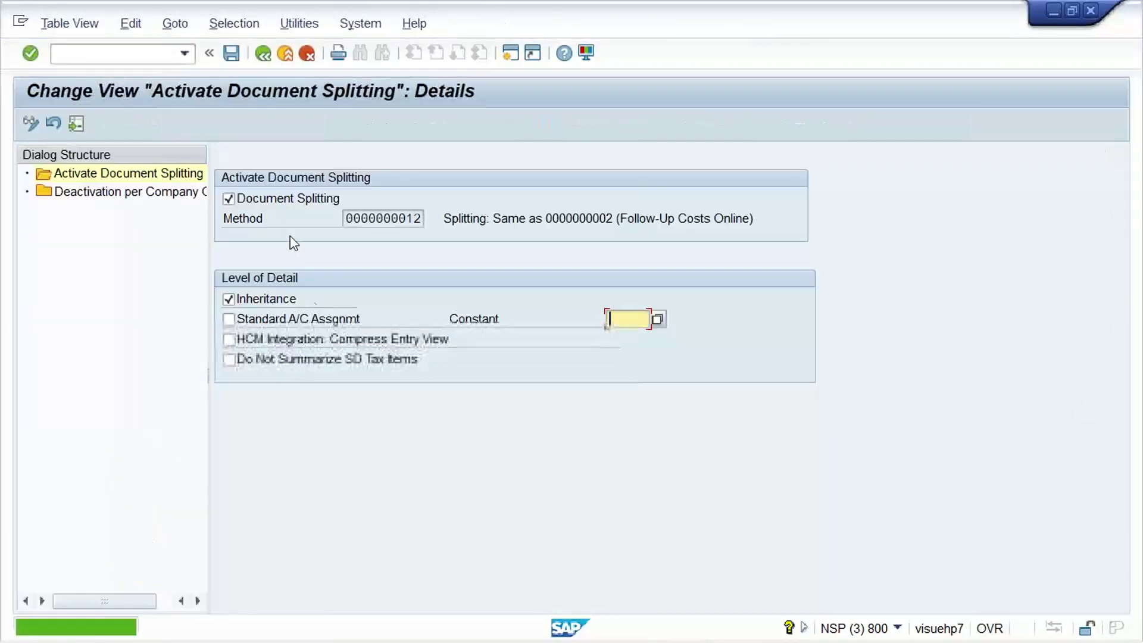
Switch Document Splitting off, save the change to the customizing request, and select the Document Splitting option again
{"action": "left_click", "coordinate": [303, 201]}
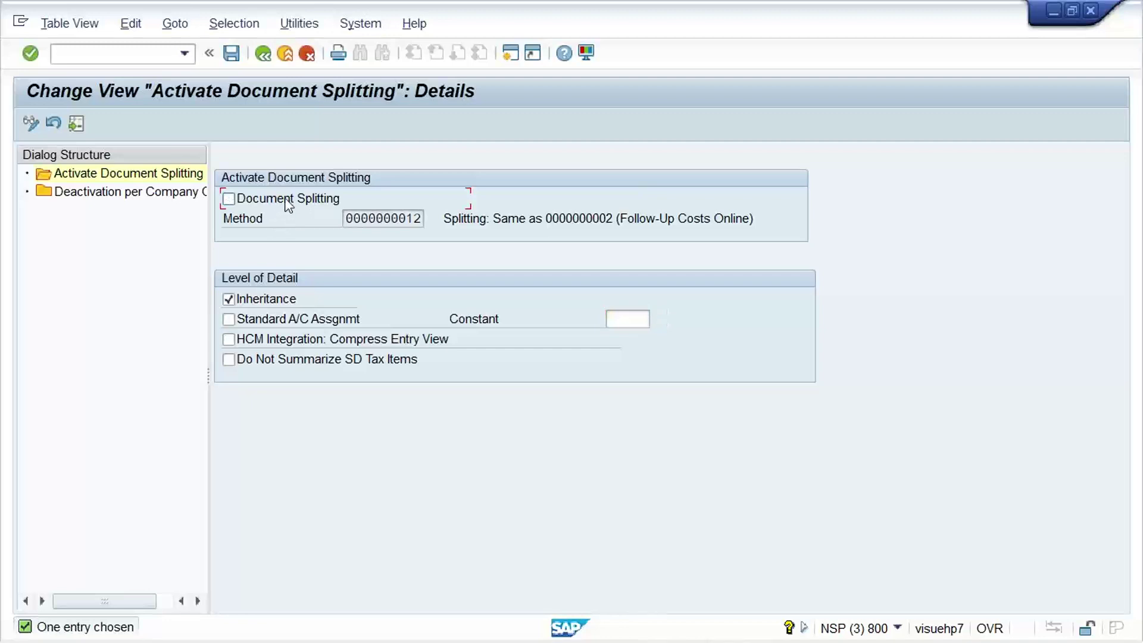
{"action": "left_click", "coordinate": [287, 202]}
{"action": "left_click", "coordinate": [292, 202]}
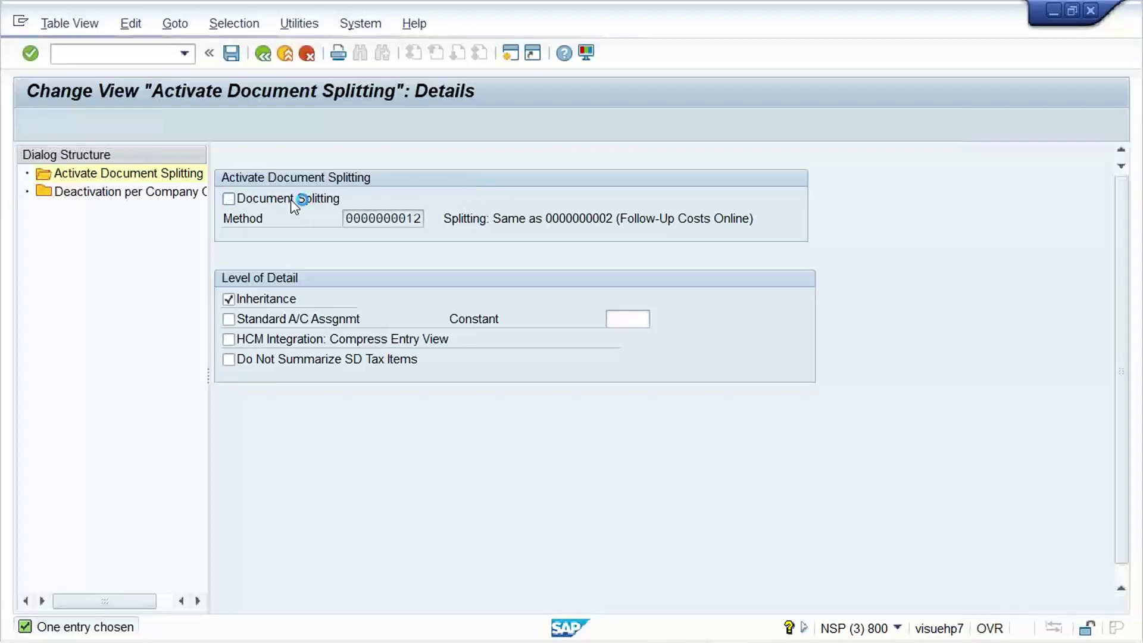
{"action": "key", "text": "ctrl+s"}
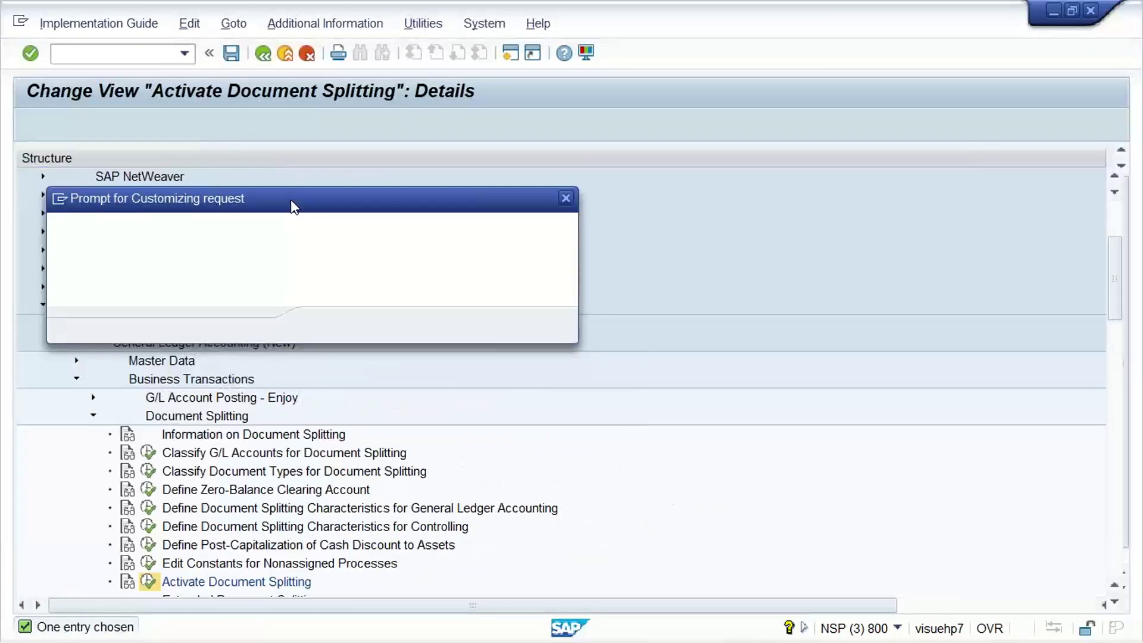
{"action": "key", "text": "Return"}
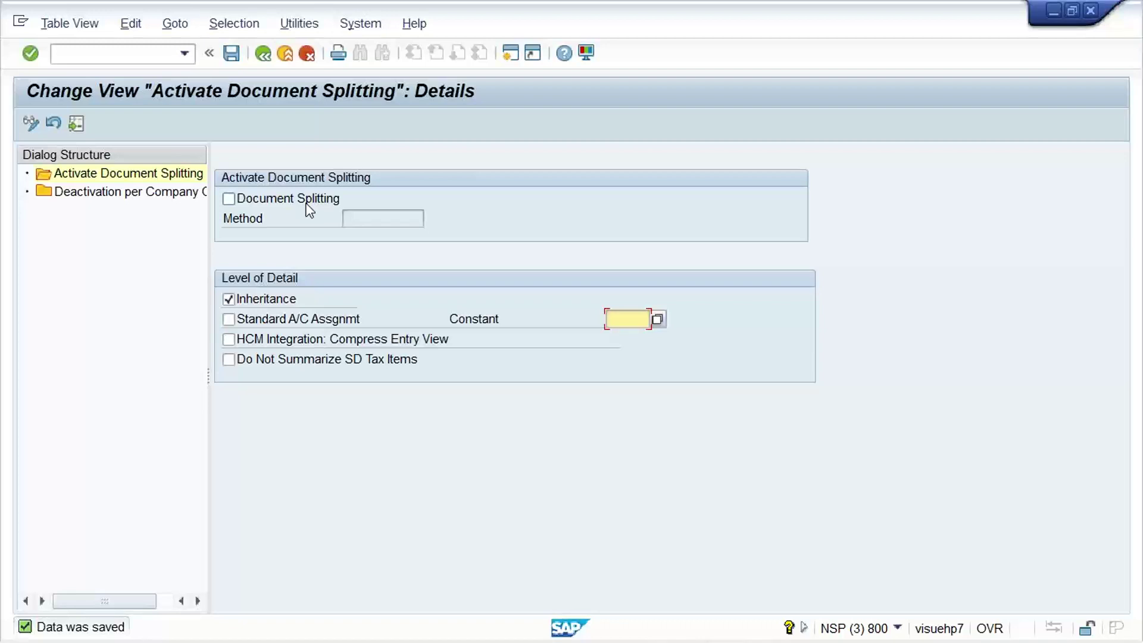
{"action": "left_click", "coordinate": [309, 210]}
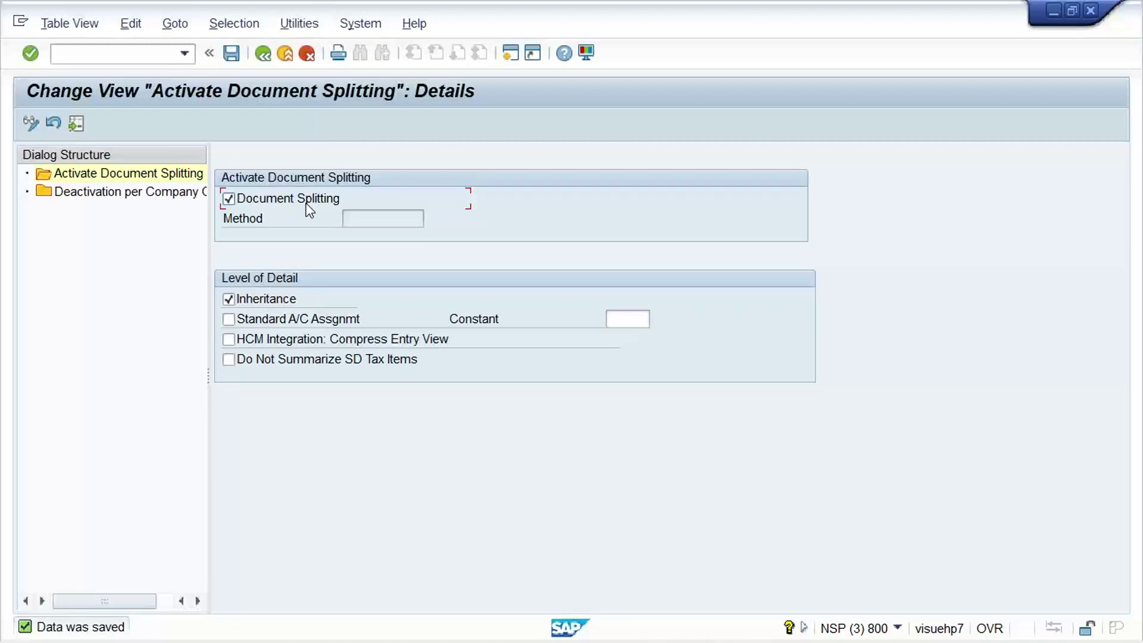
{"action": "left_click", "coordinate": [309, 209]}
Mark company code KR99 as inactive under Deactivation per Company Code, save, and return to the Activate Document Splitting details
{"action": "double_click", "coordinate": [114, 194]}
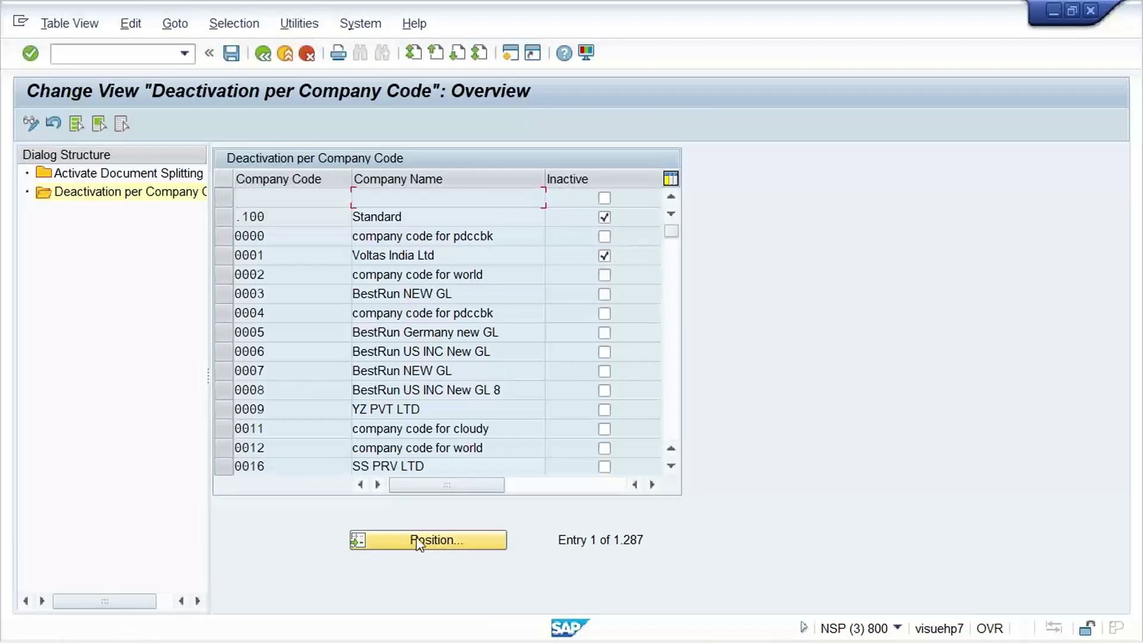
{"action": "left_click", "coordinate": [466, 528]}
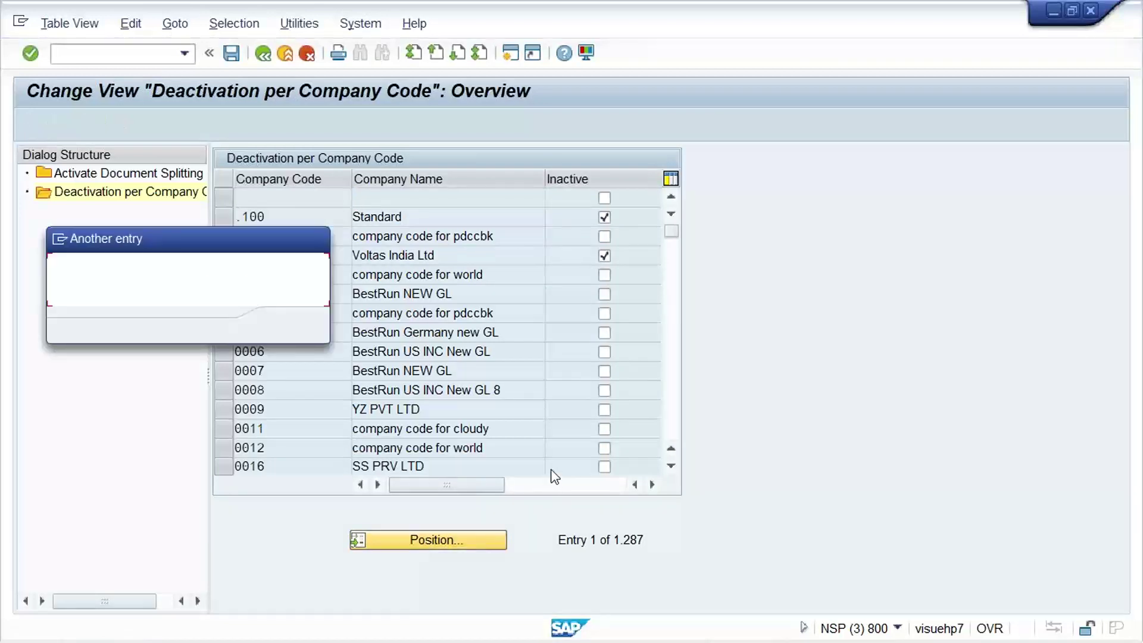
{"action": "type", "text": "KR99"}
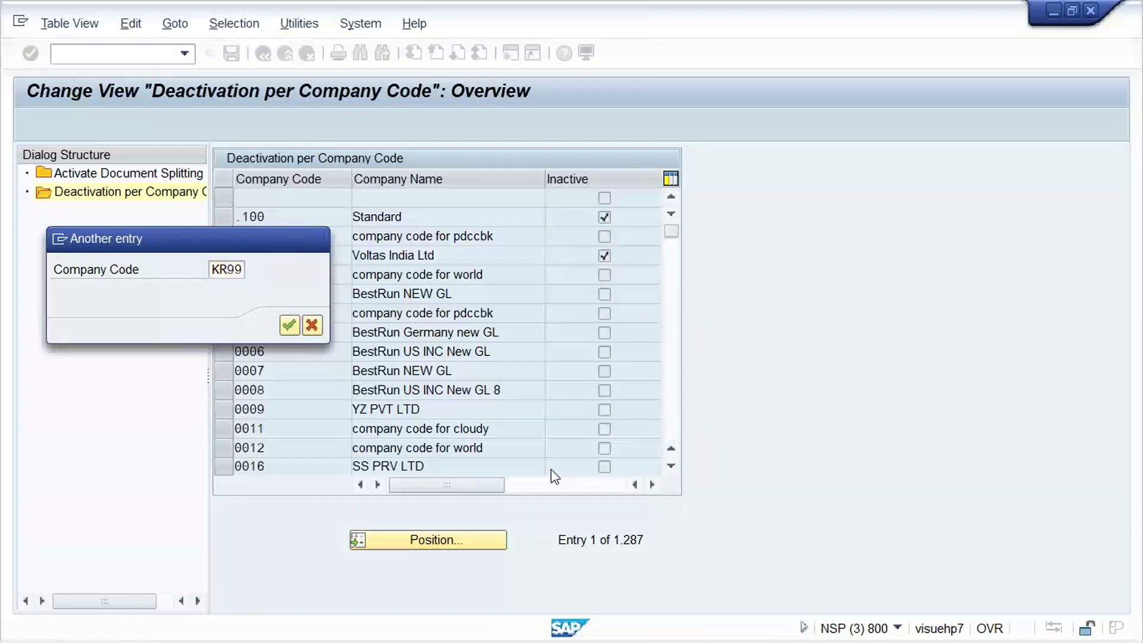
{"action": "key", "text": "Return"}
{"action": "left_click", "coordinate": [606, 199]}
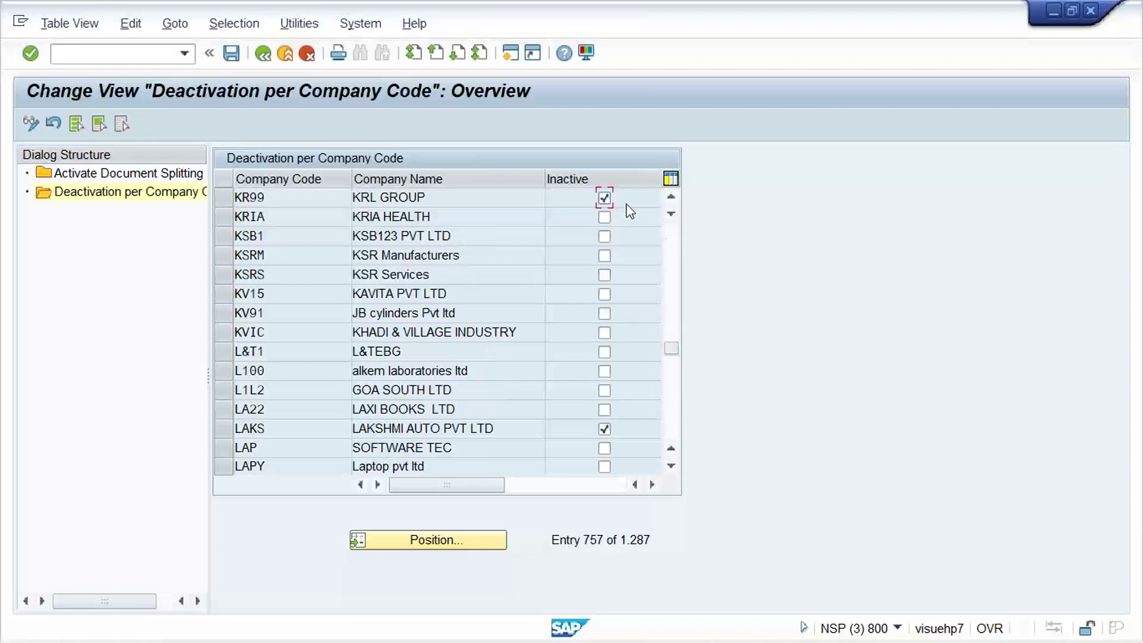
{"action": "key", "text": "ctrl+s"}
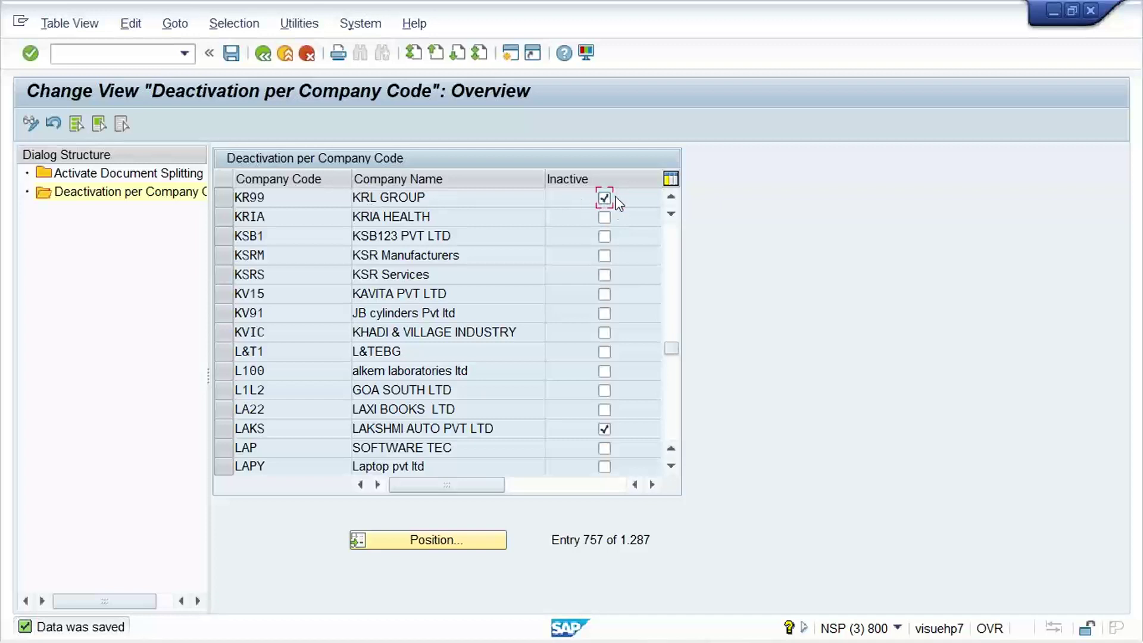
{"action": "left_click", "coordinate": [142, 174]}
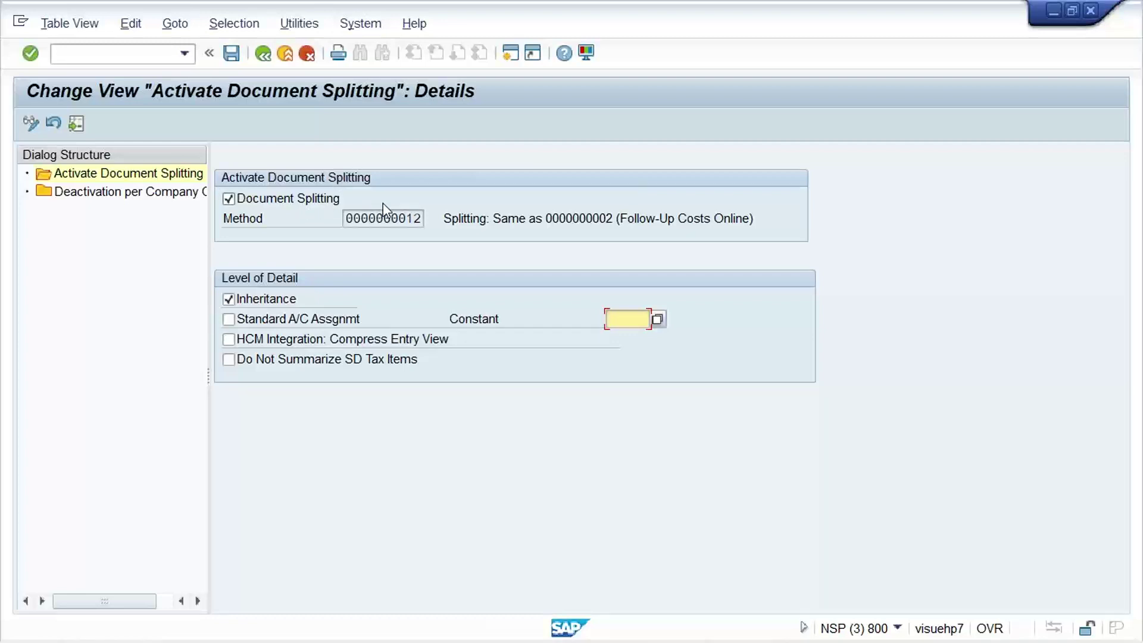
{"action": "left_click", "coordinate": [104, 193]}
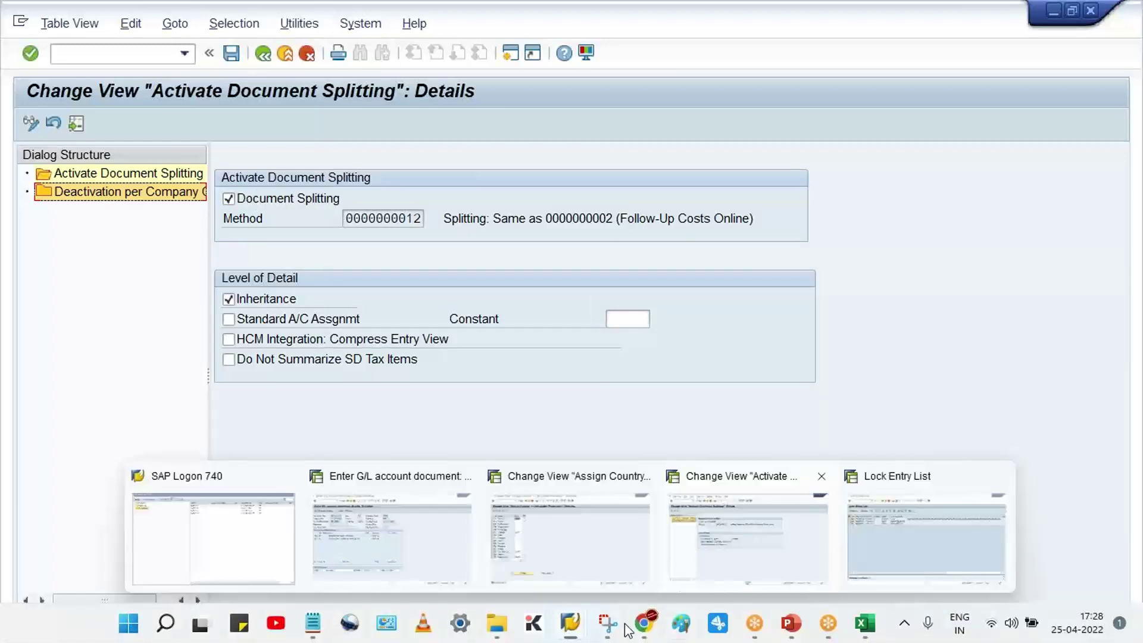
Switch to the session with the pending KR99 G/L document, reset the simulated document and try to post it
{"action": "left_click", "coordinate": [570, 635]}
{"action": "left_click", "coordinate": [404, 567]}
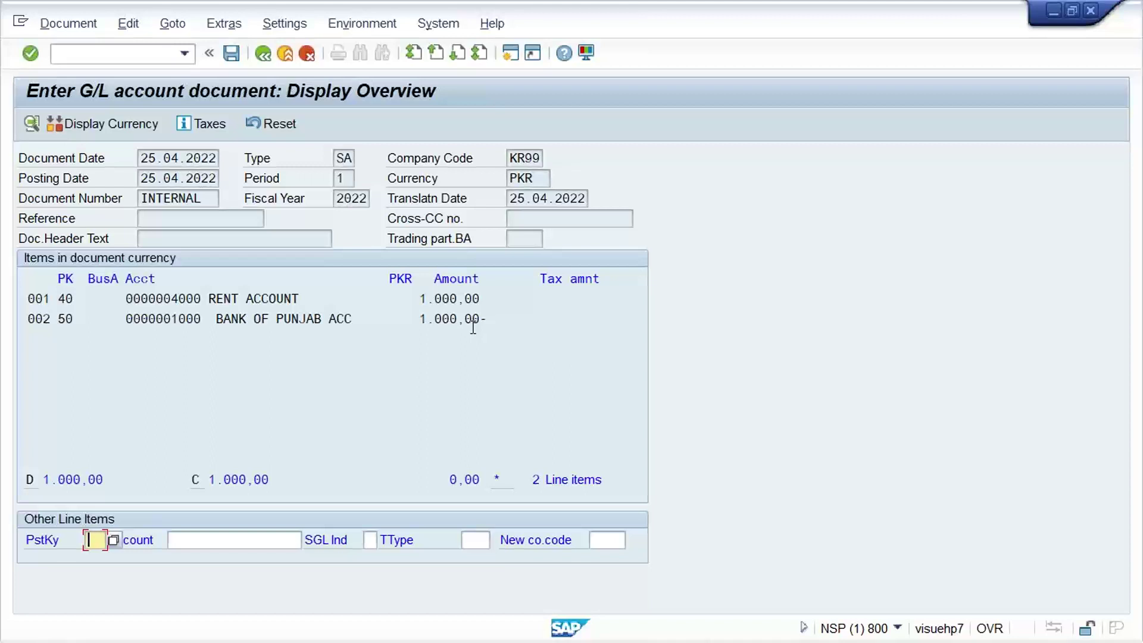
{"action": "left_click", "coordinate": [278, 238]}
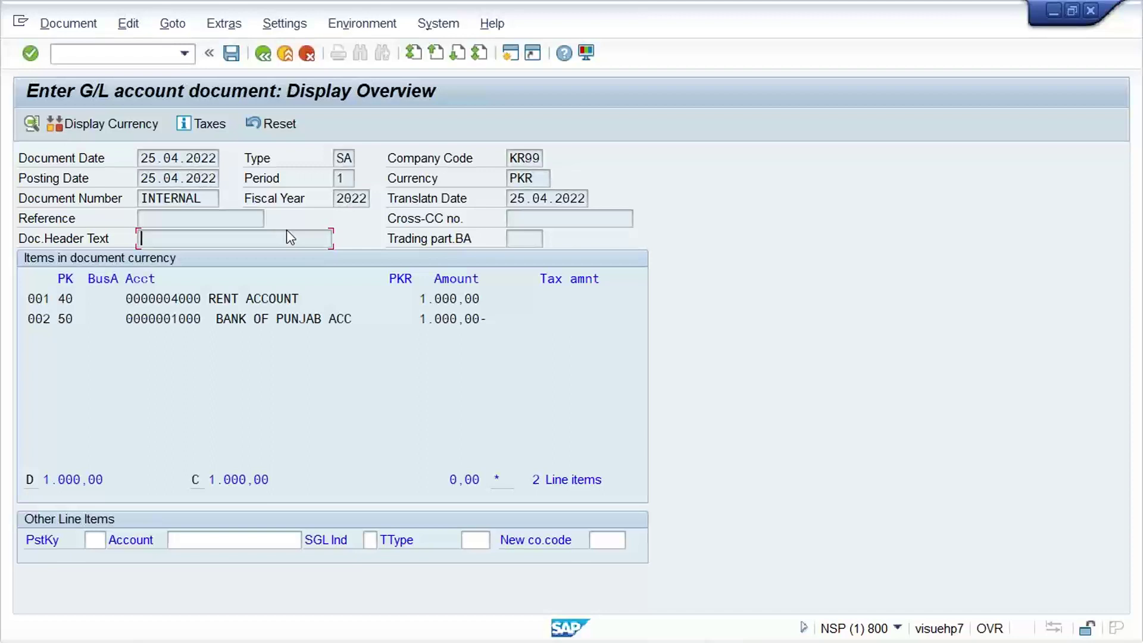
{"action": "left_click", "coordinate": [258, 226]}
{"action": "key", "text": "Return"}
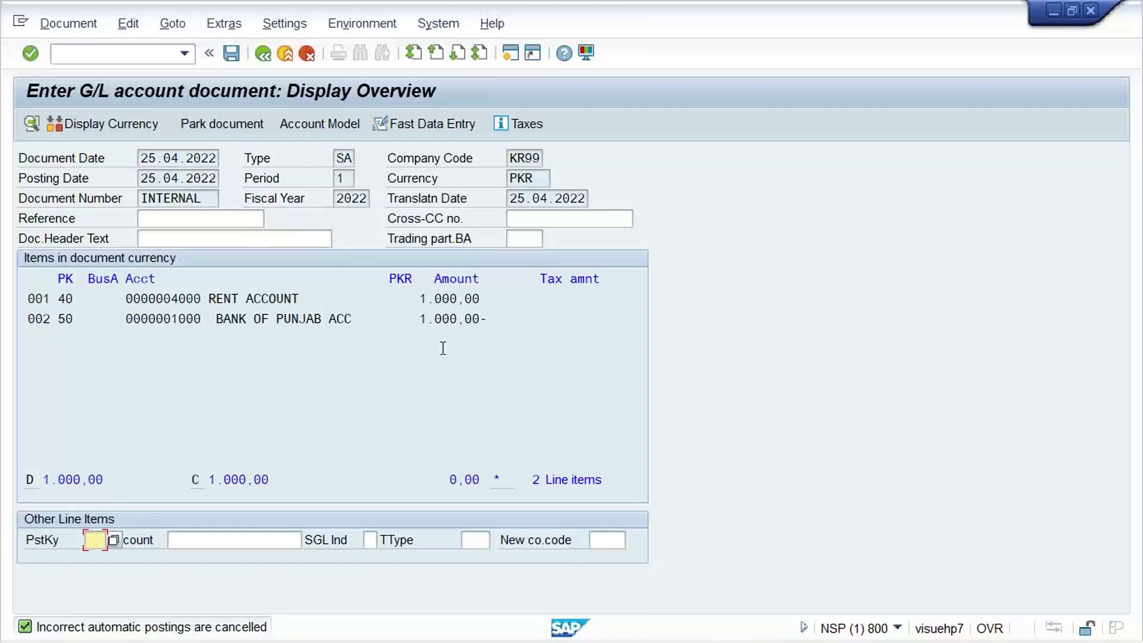
{"action": "left_click", "coordinate": [184, 54]}
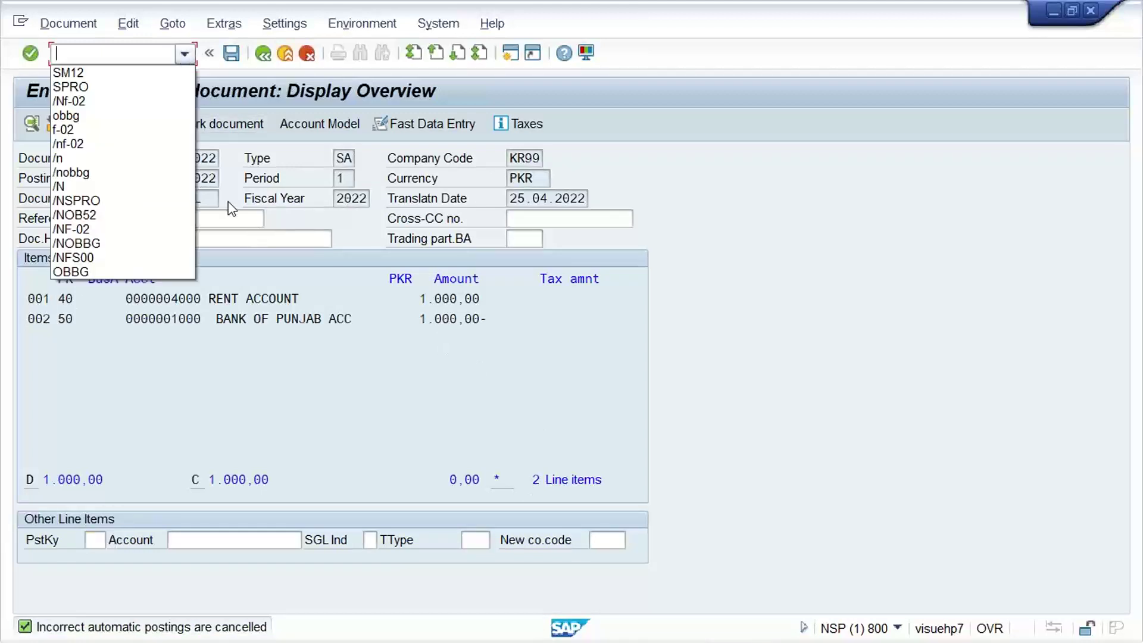
{"action": "left_click", "coordinate": [304, 377]}
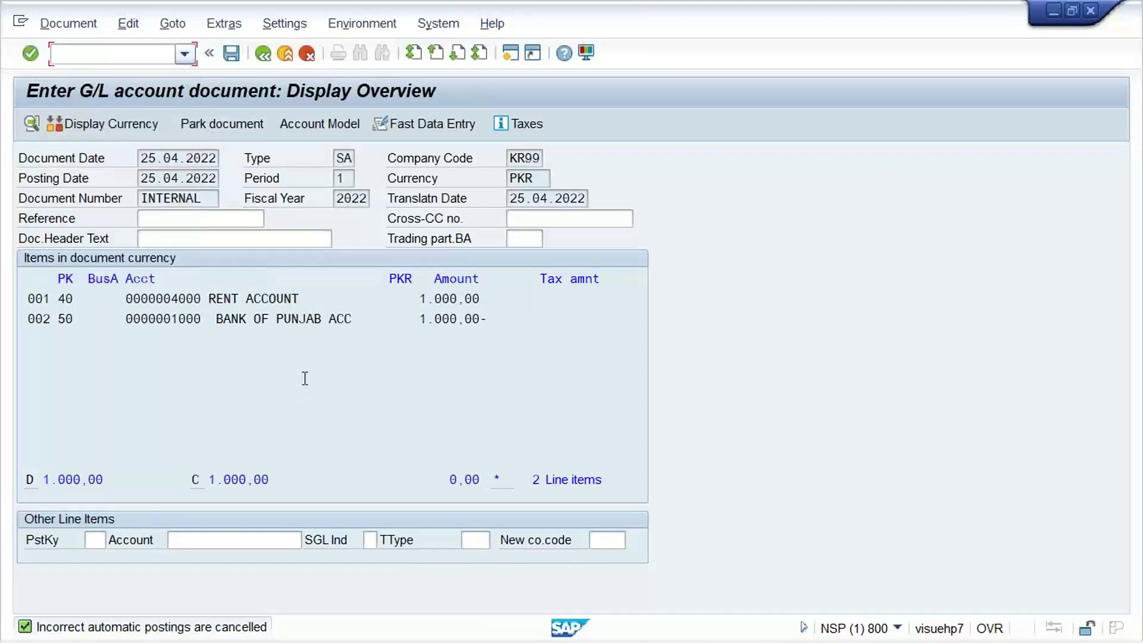
{"action": "left_click", "coordinate": [231, 60]}
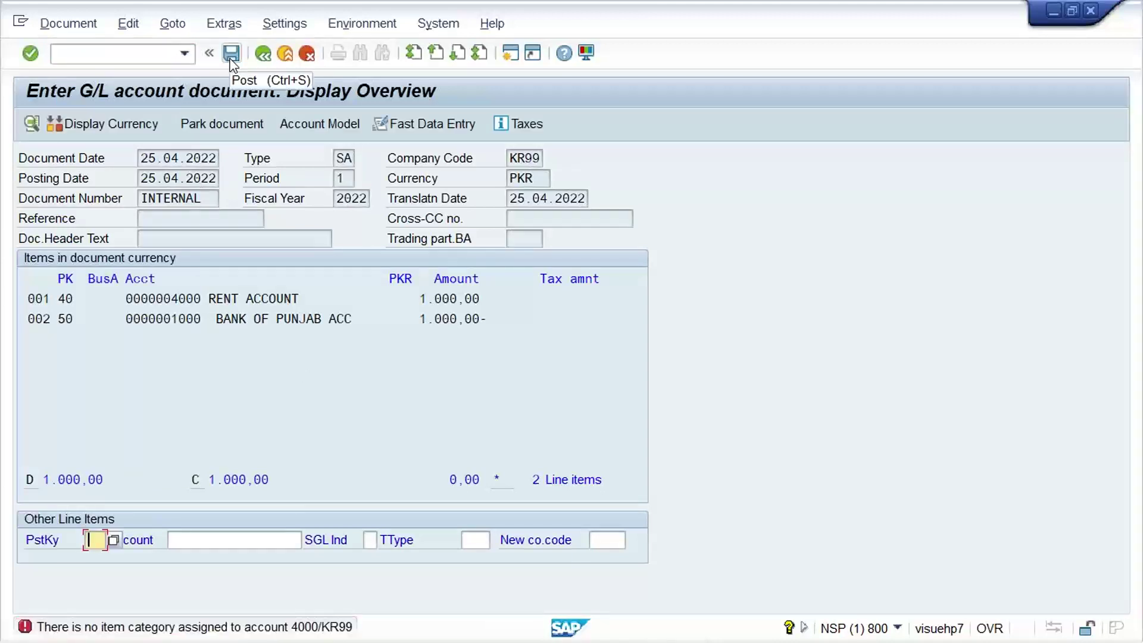
Restart transaction F-02 with /Nf-02 and enter document date 25.04.2022 and account 4000 for the first line item with posting key 40
{"action": "left_click", "coordinate": [185, 54]}
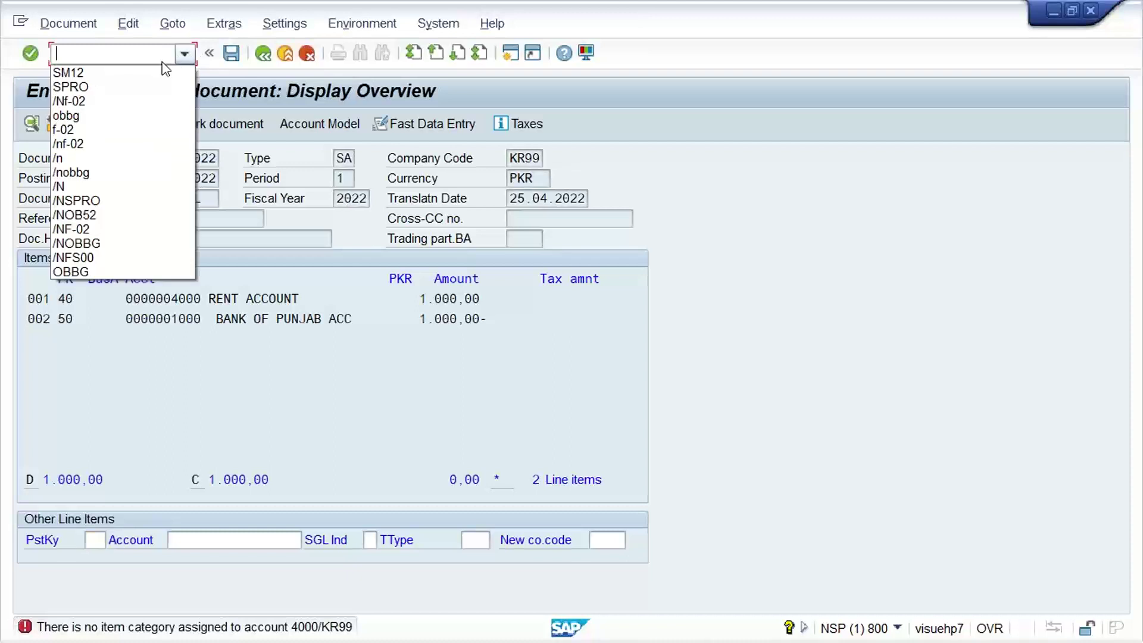
{"action": "left_click", "coordinate": [130, 102]}
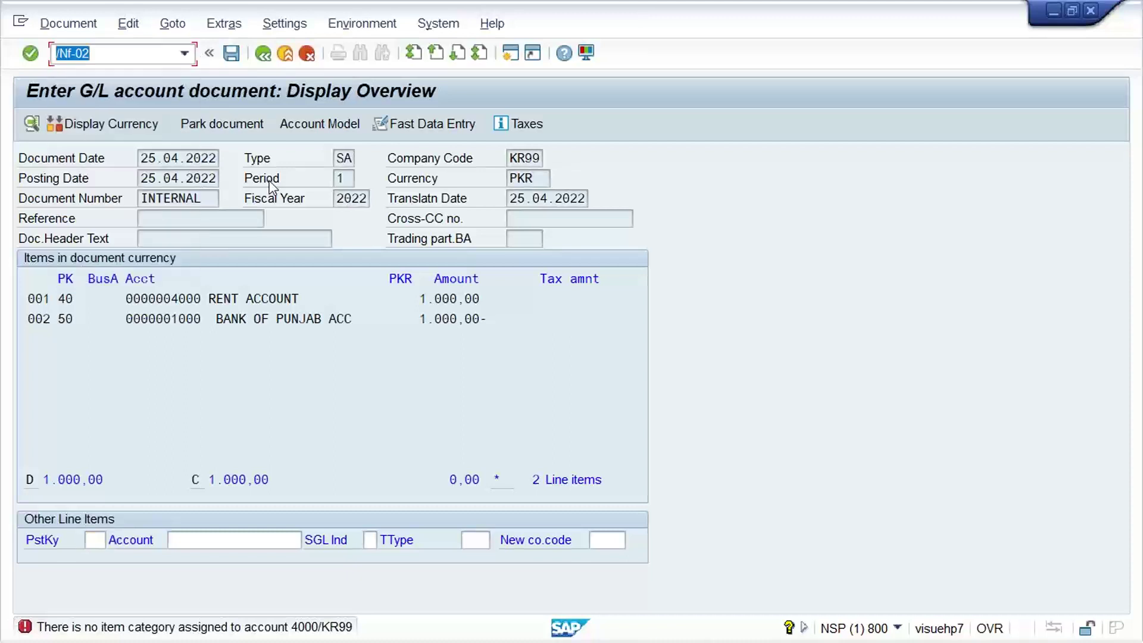
{"action": "key", "text": "Return"}
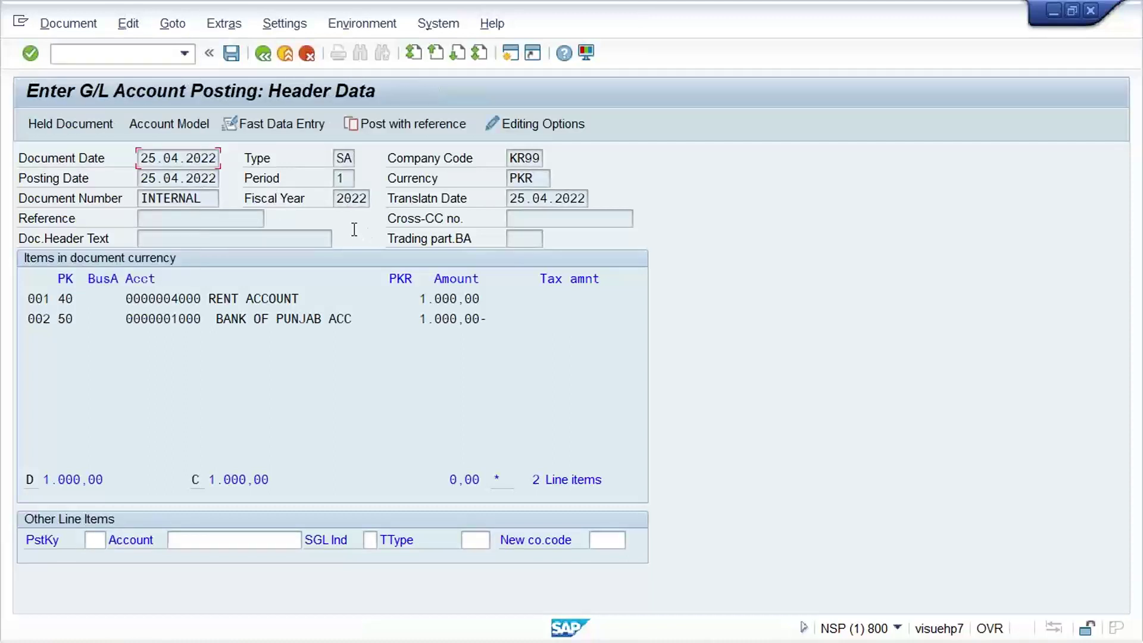
{"action": "left_click", "coordinate": [196, 159]}
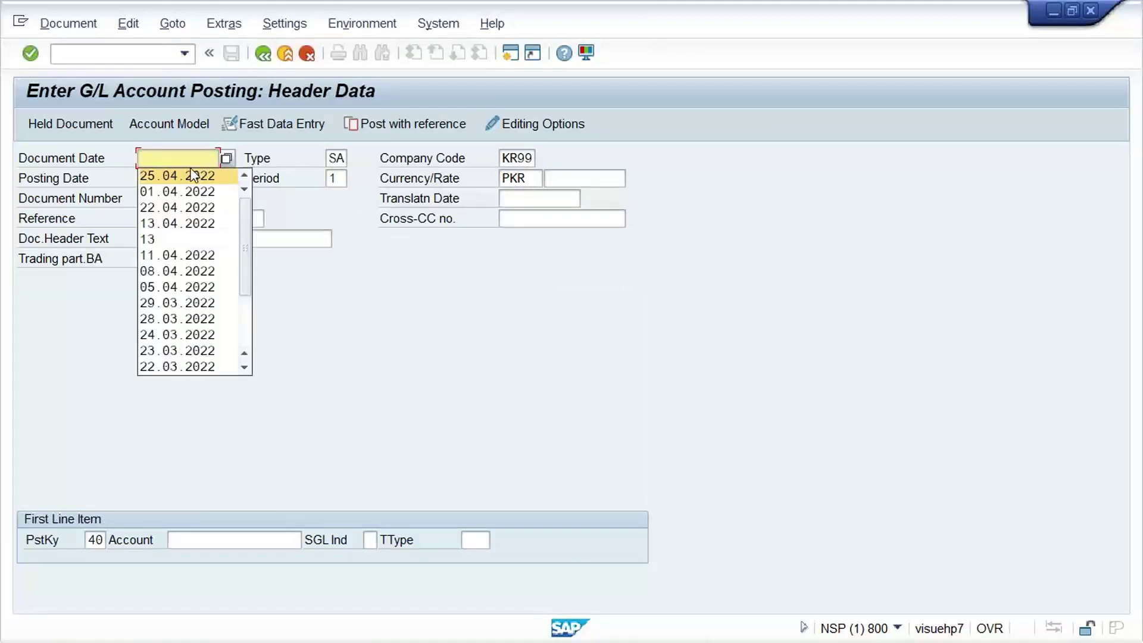
{"action": "left_click", "coordinate": [204, 177]}
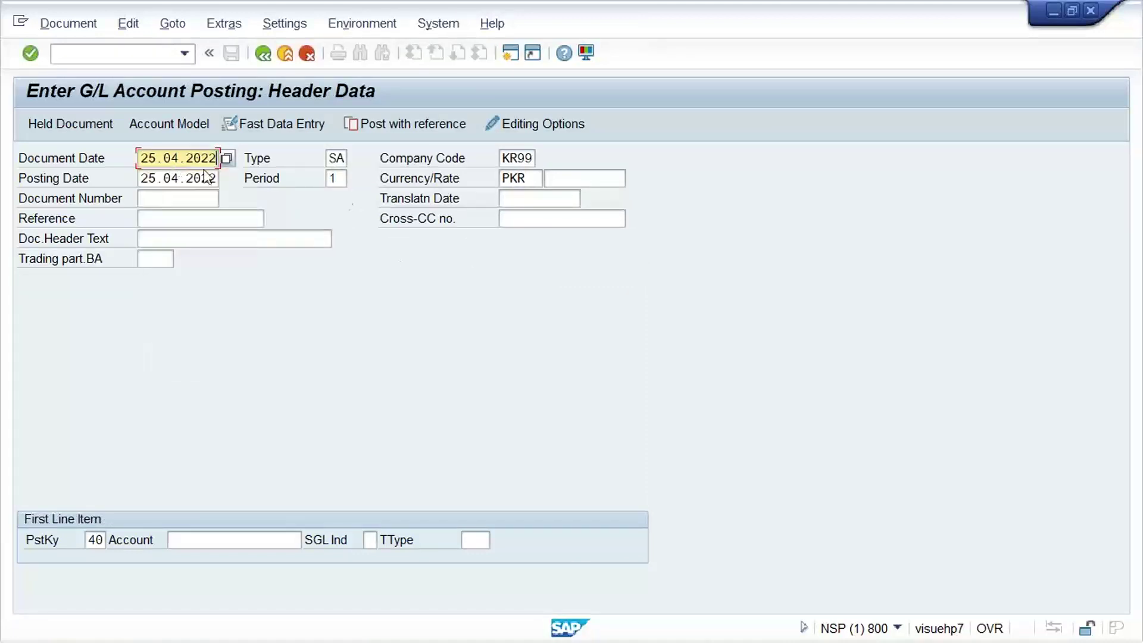
{"action": "left_click", "coordinate": [209, 539]}
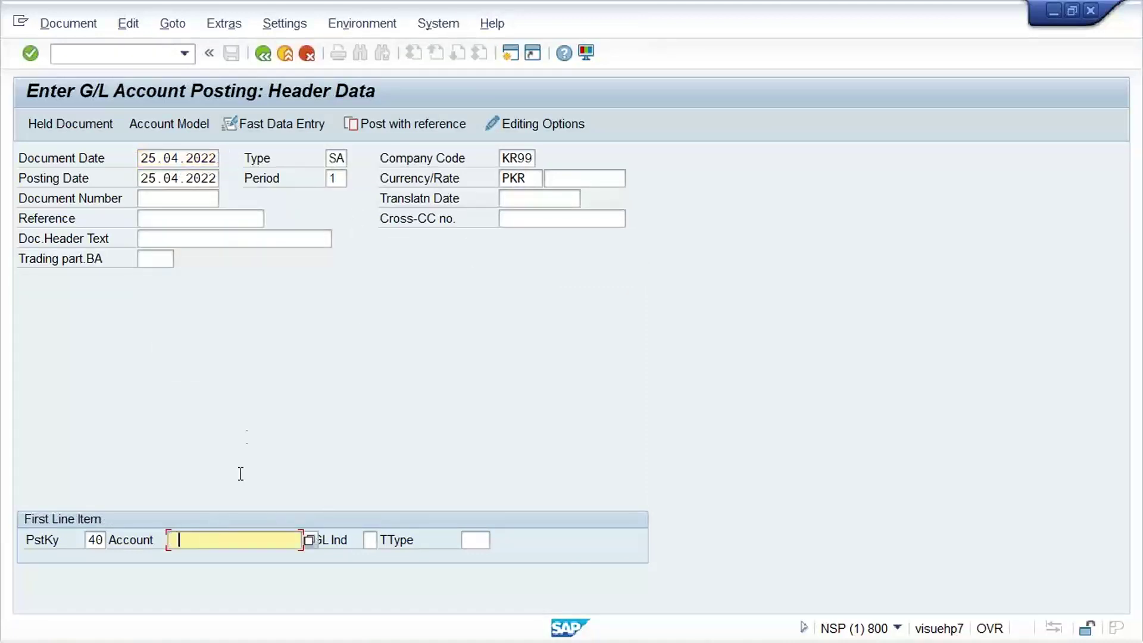
{"action": "left_click", "coordinate": [227, 331]}
{"action": "key", "text": "Return"}
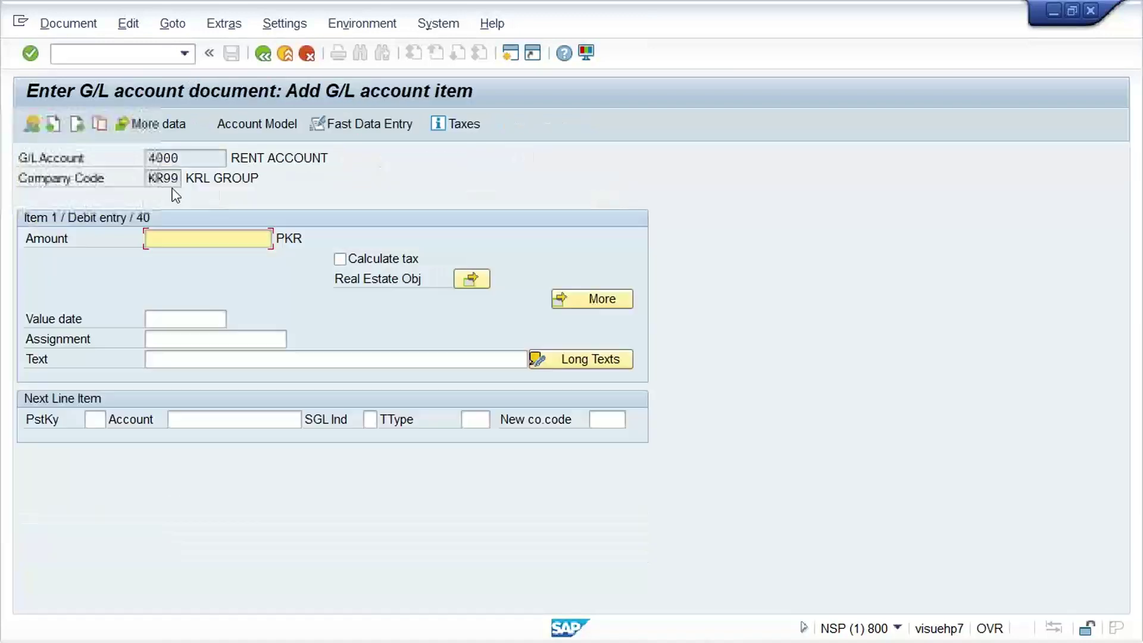
Enter 1000 PKR as the debit amount and add a credit line with posting key 50, account 1000 and amount *
{"action": "left_click", "coordinate": [171, 238]}
{"action": "left_click", "coordinate": [171, 269]}
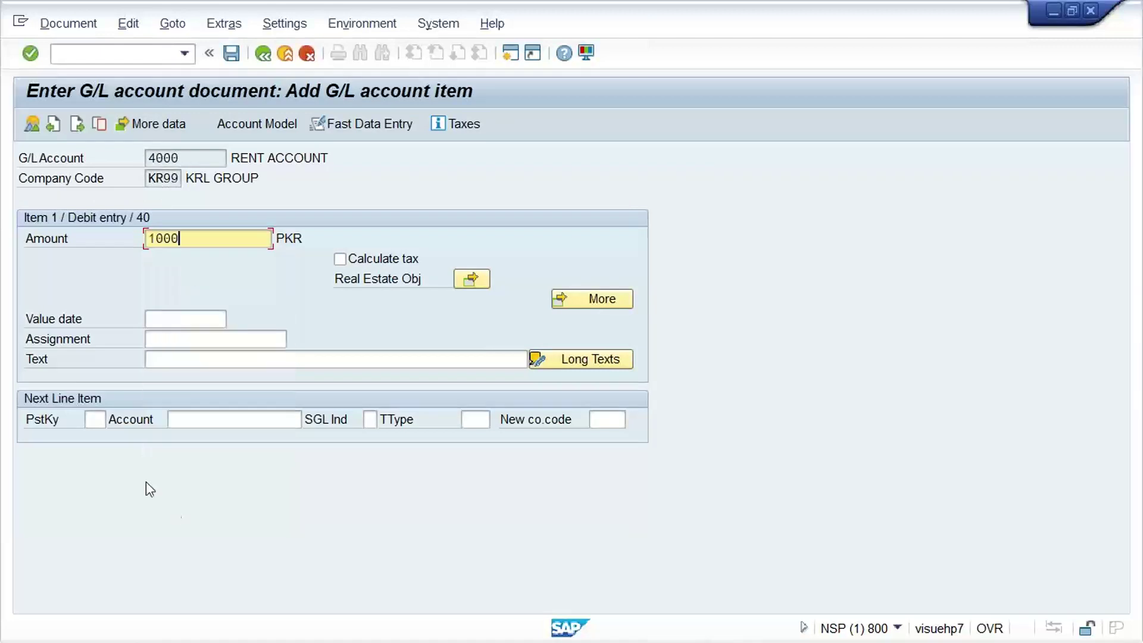
{"action": "left_click", "coordinate": [93, 421]}
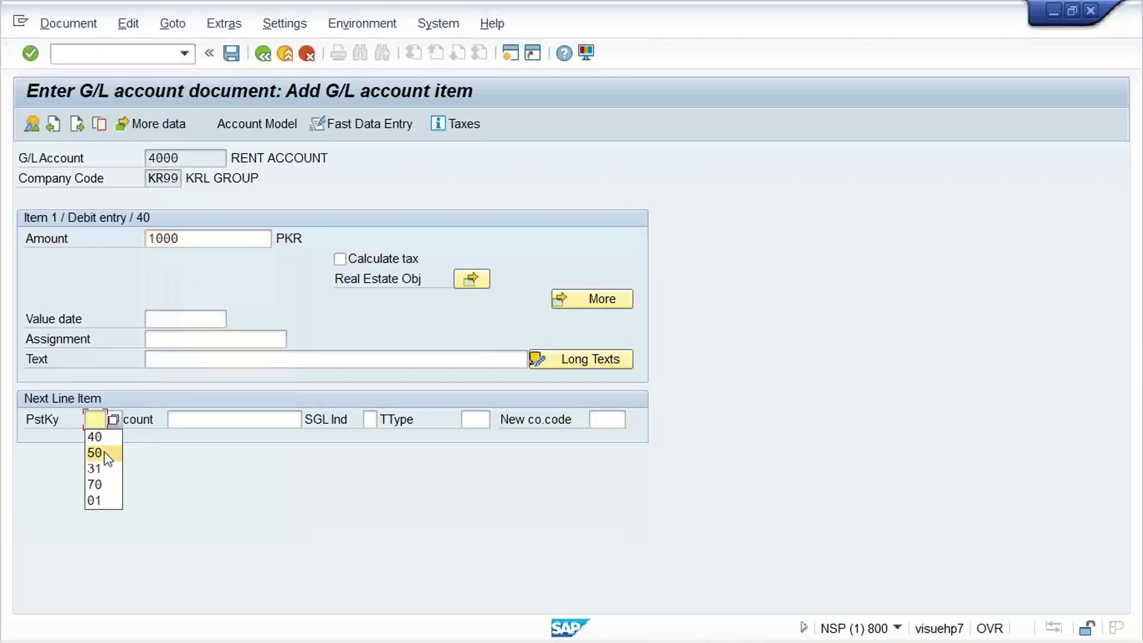
{"action": "left_click", "coordinate": [105, 452]}
{"action": "left_click", "coordinate": [278, 412]}
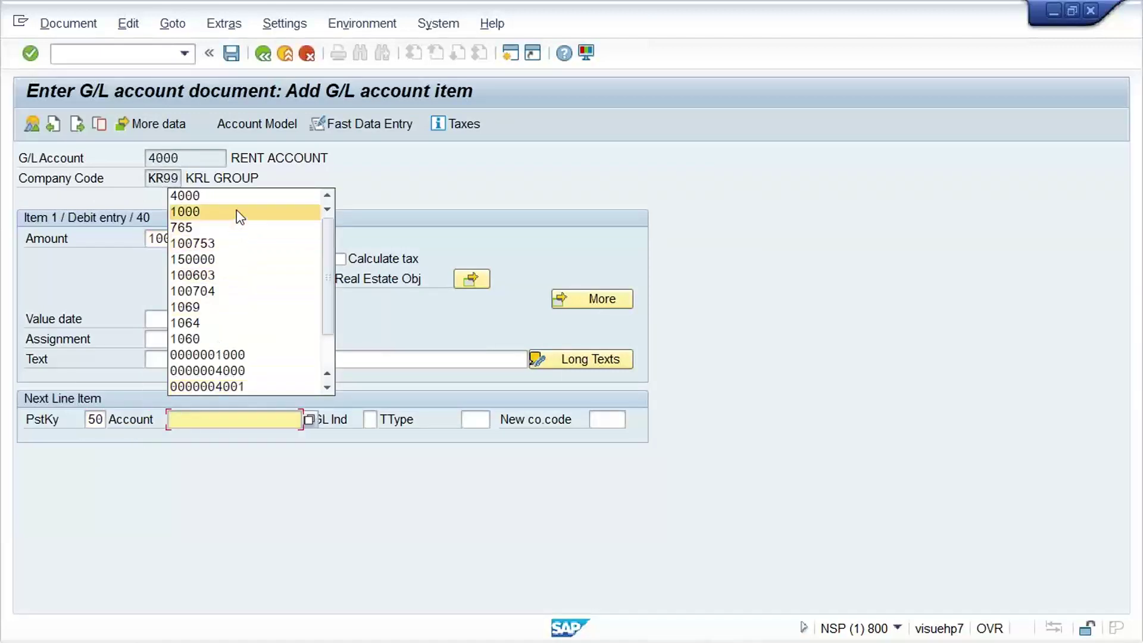
{"action": "left_click", "coordinate": [236, 212]}
{"action": "key", "text": "Return"}
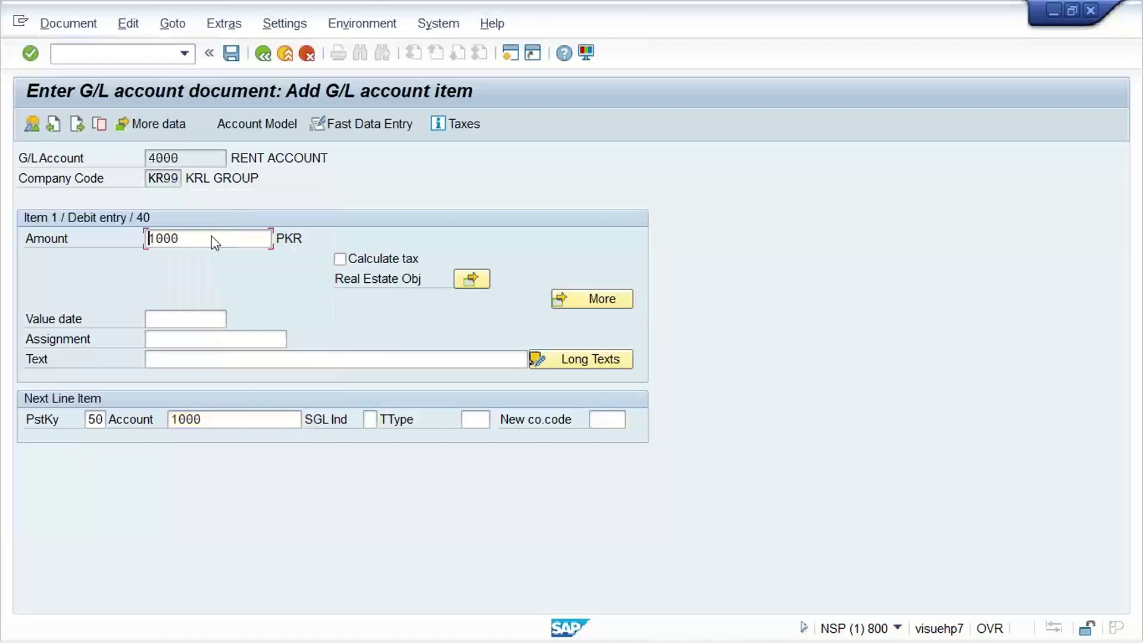
{"action": "left_click", "coordinate": [174, 243]}
{"action": "left_click", "coordinate": [176, 271]}
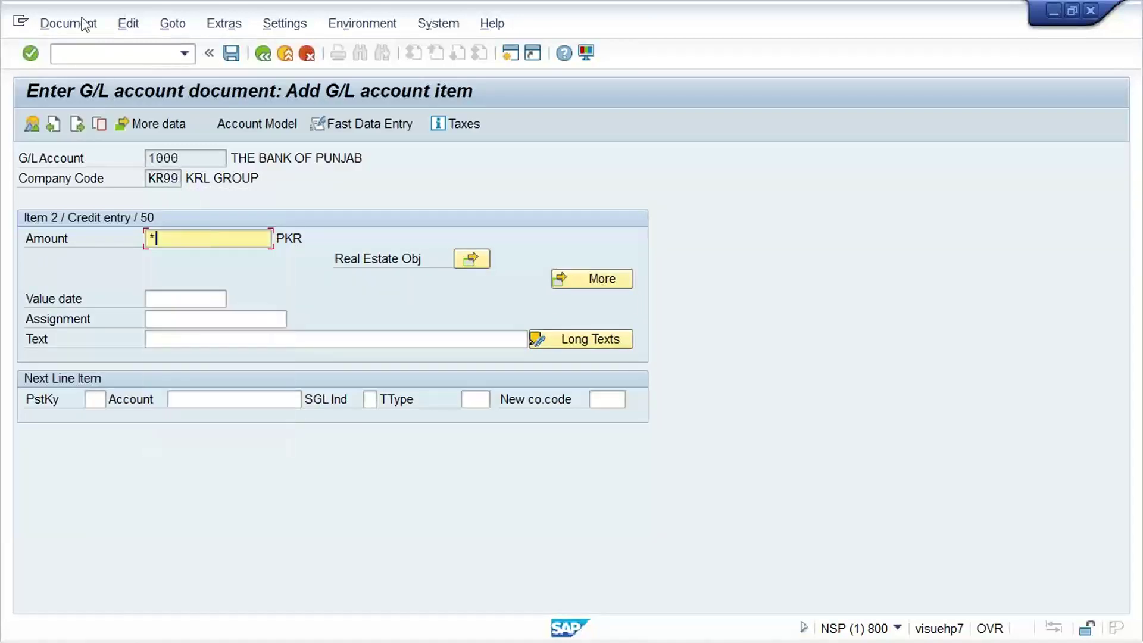
Simulate the G/L document for company code KR99 and post it
{"action": "left_click", "coordinate": [69, 23]}
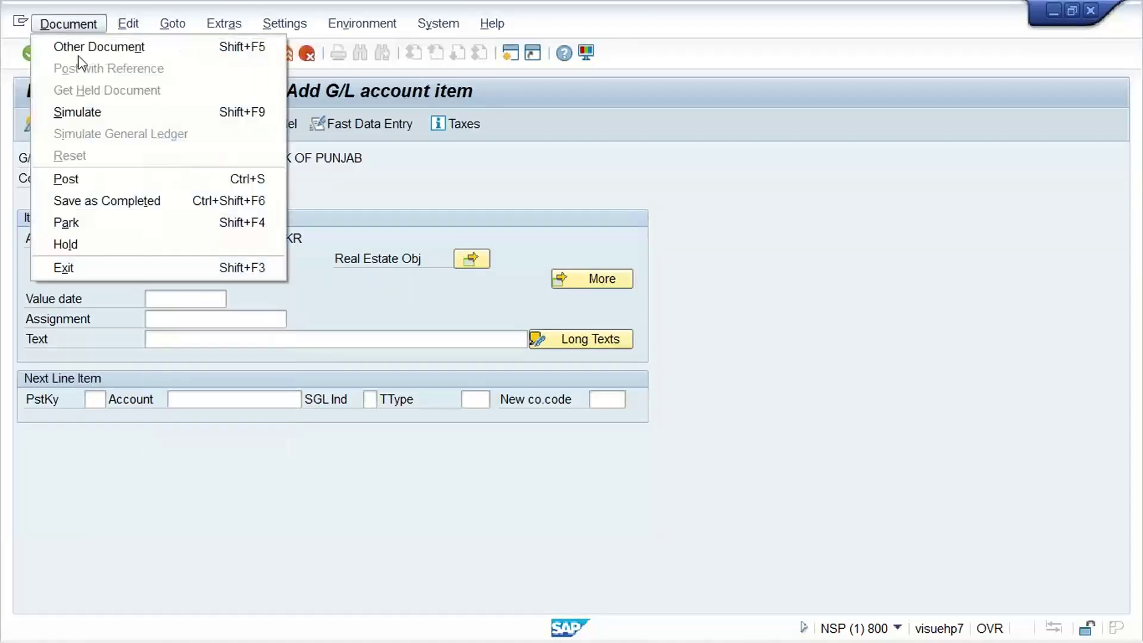
{"action": "left_click", "coordinate": [100, 111]}
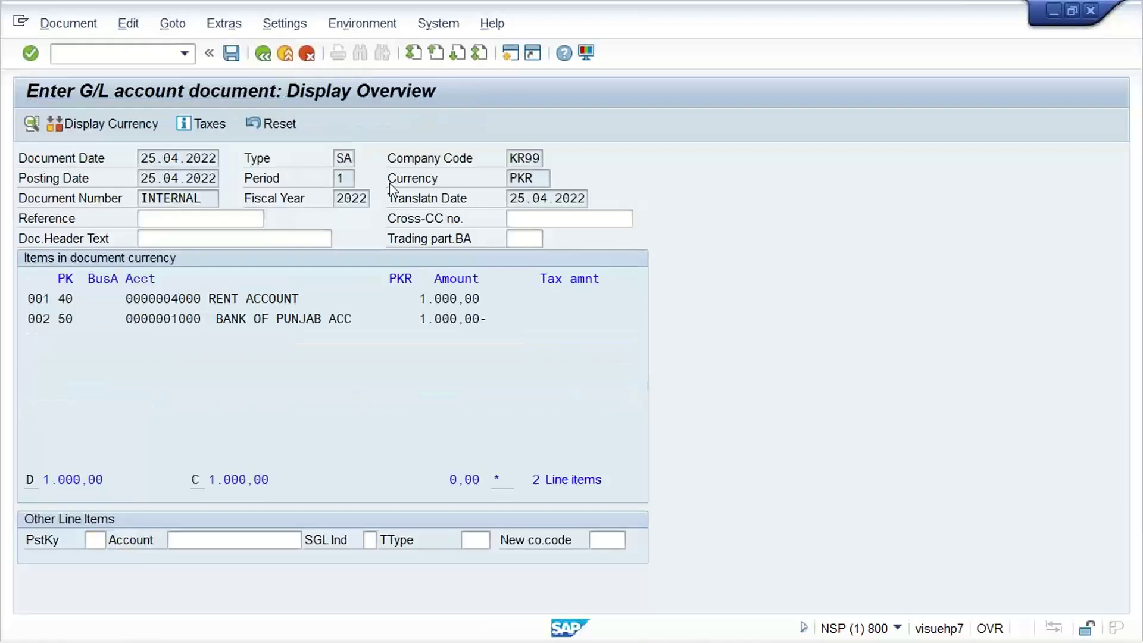
{"action": "key", "text": "ctrl+s"}
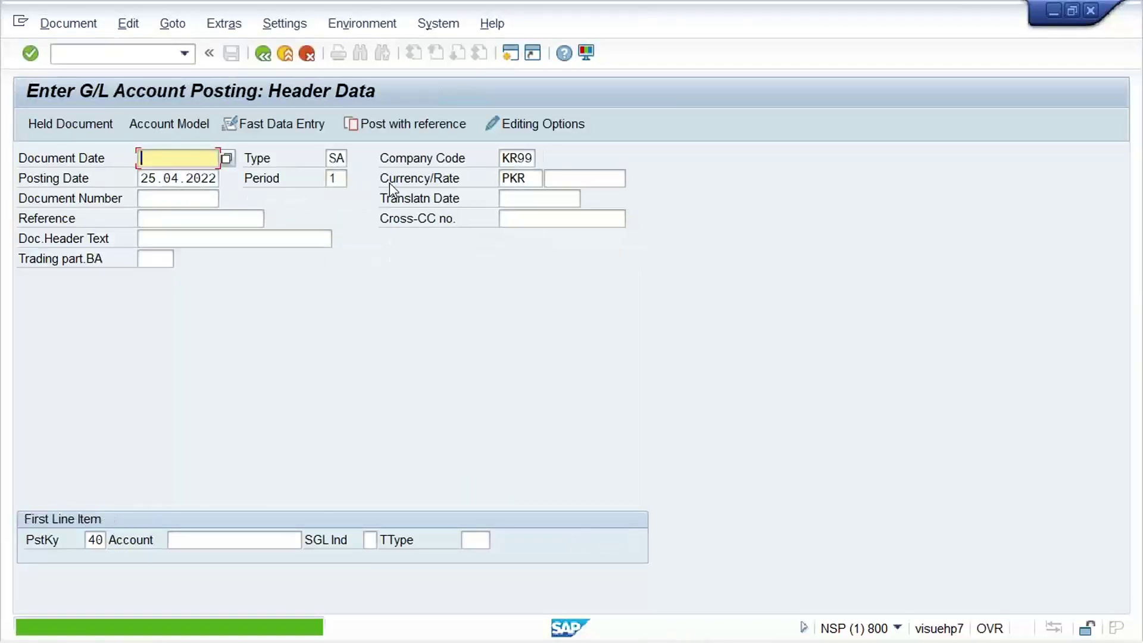